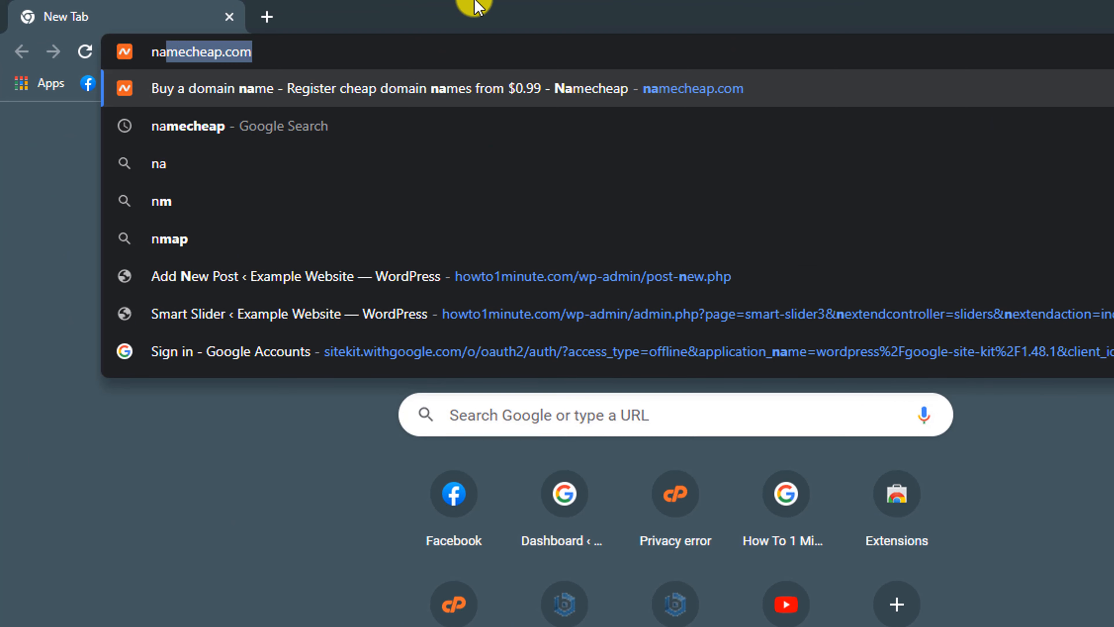
# Step: Search Namecheap for howto1minute.net and find it available at $10.98/yr
pyautogui.press('Return')
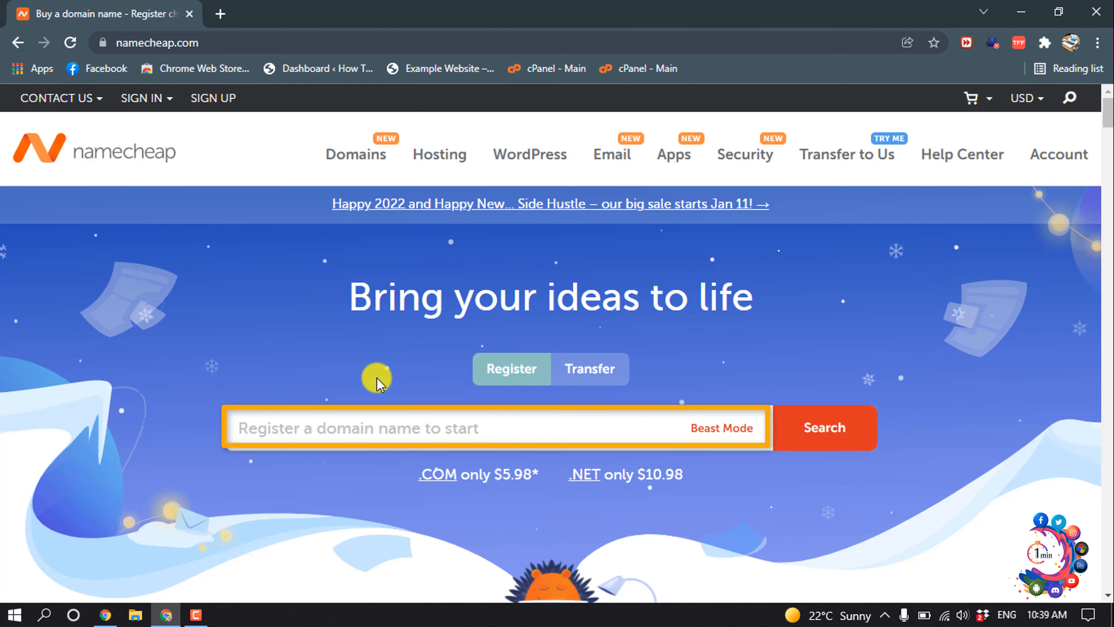
pyautogui.click(355, 419)
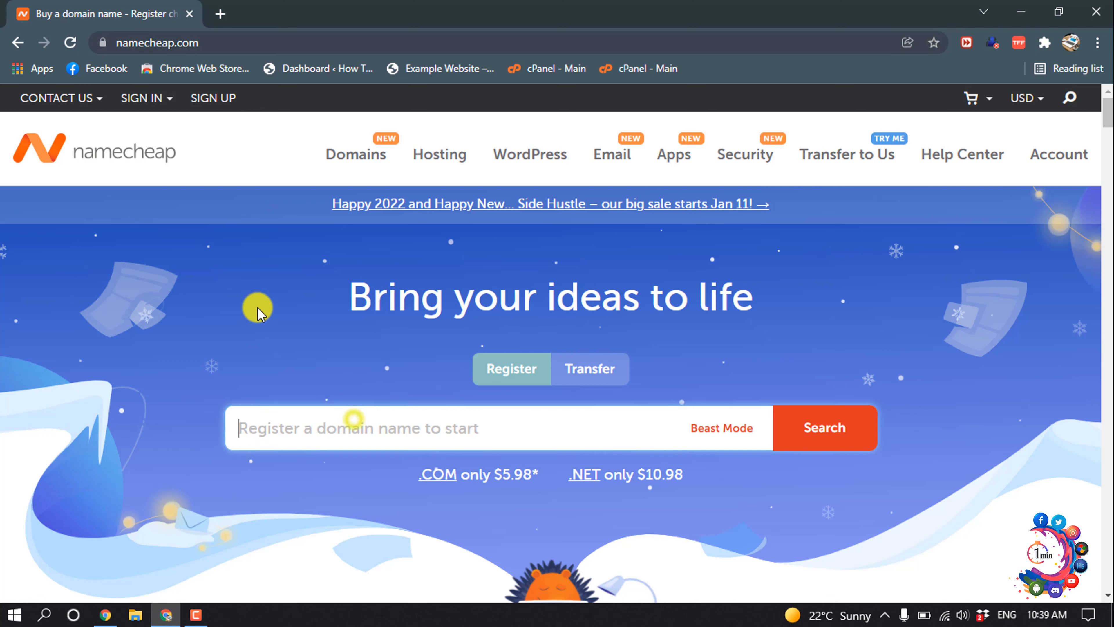
pyautogui.write('howto1minute.net')
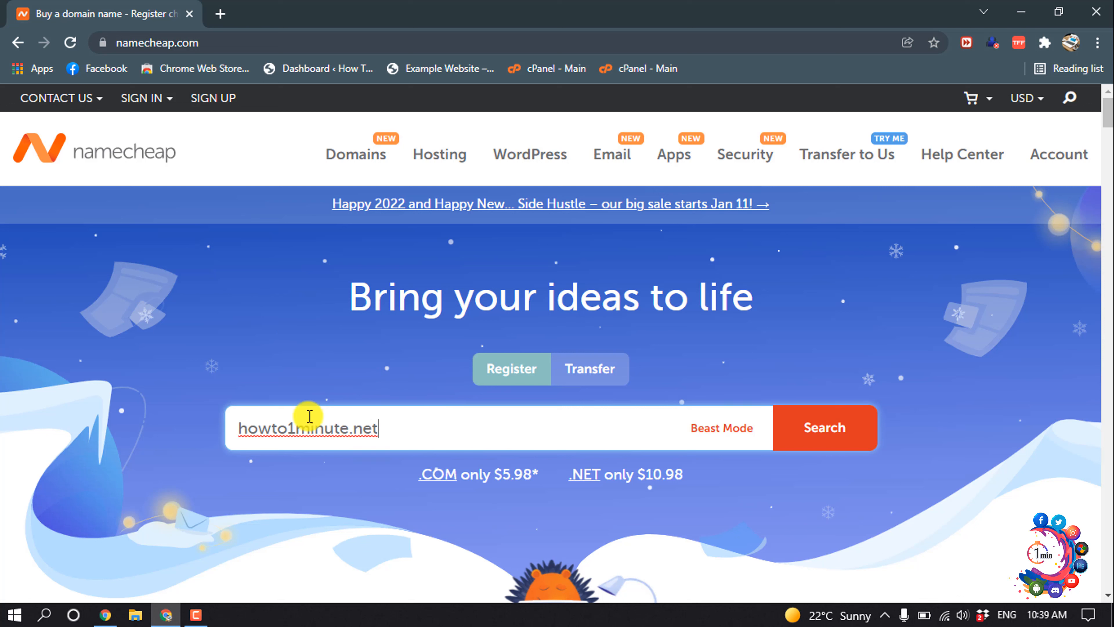
pyautogui.click(318, 434)
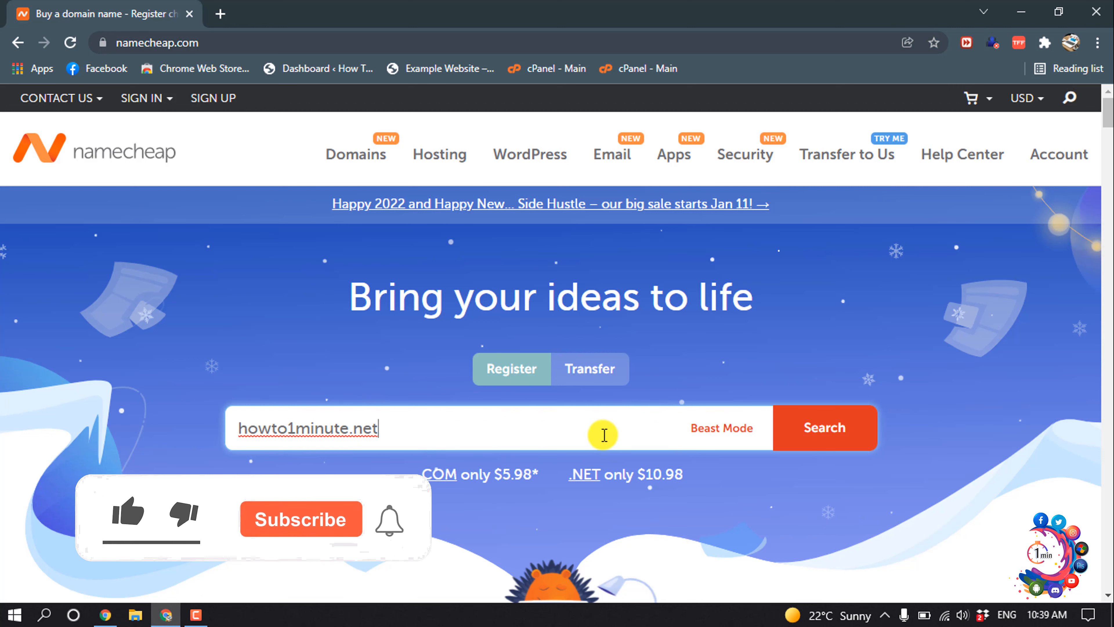
pyautogui.click(788, 450)
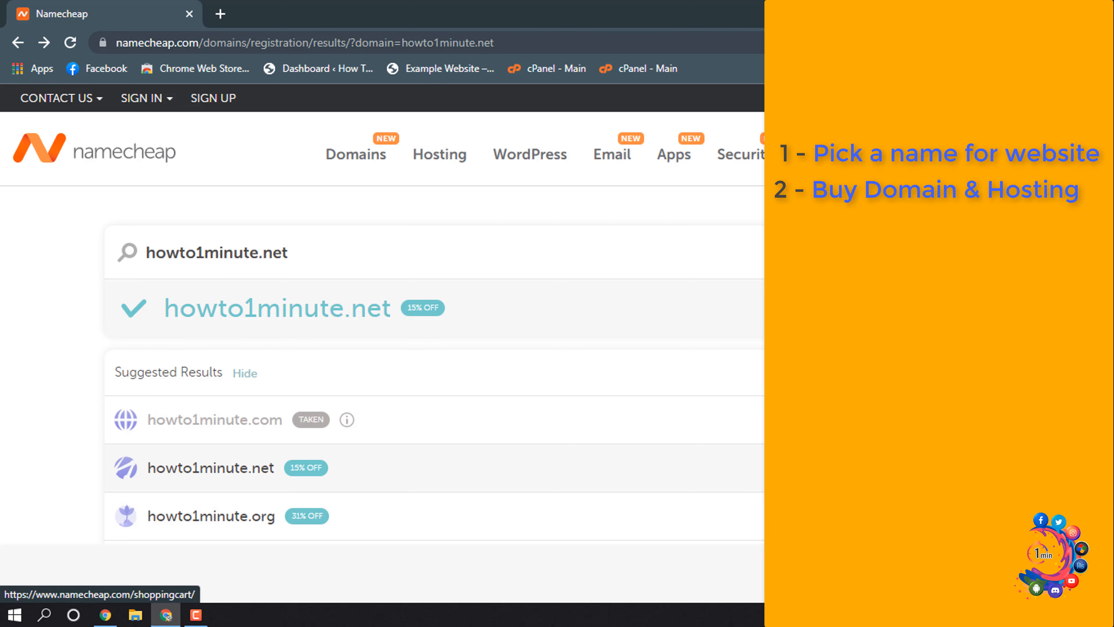
# Step: Check out howto1minute.net with a 1-year registration and confirm the order
pyautogui.click(1032, 573)
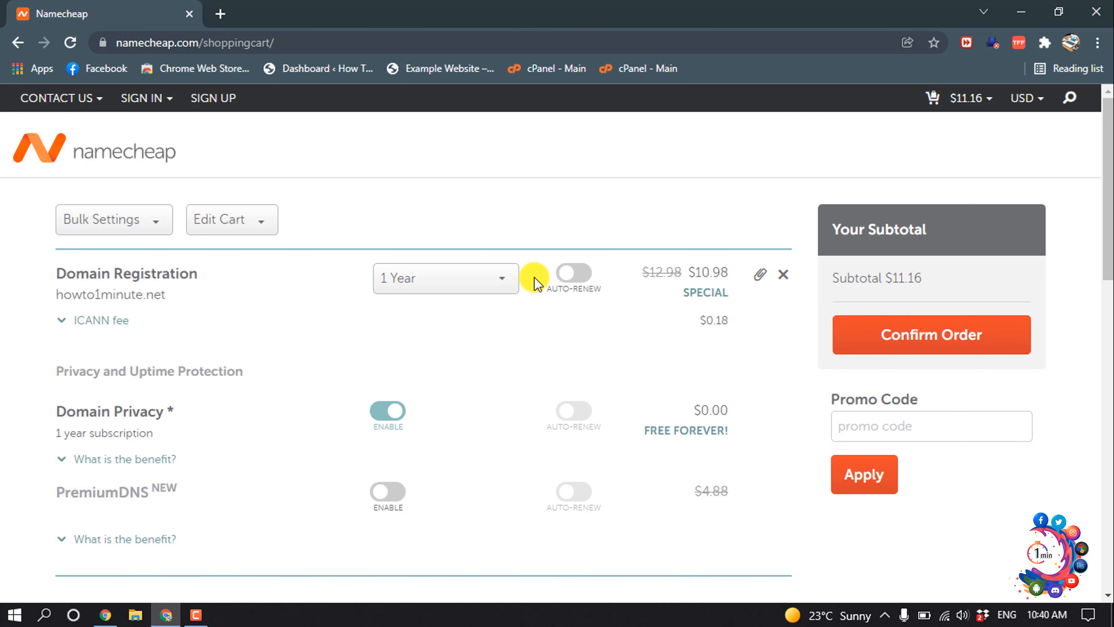
pyautogui.click(495, 283)
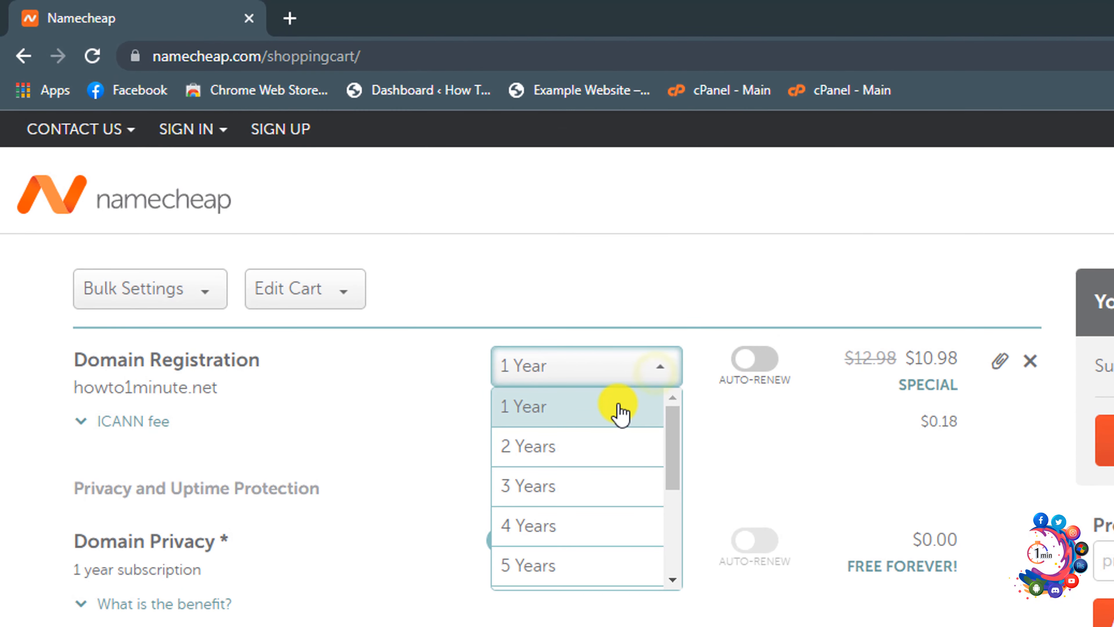
pyautogui.click(620, 410)
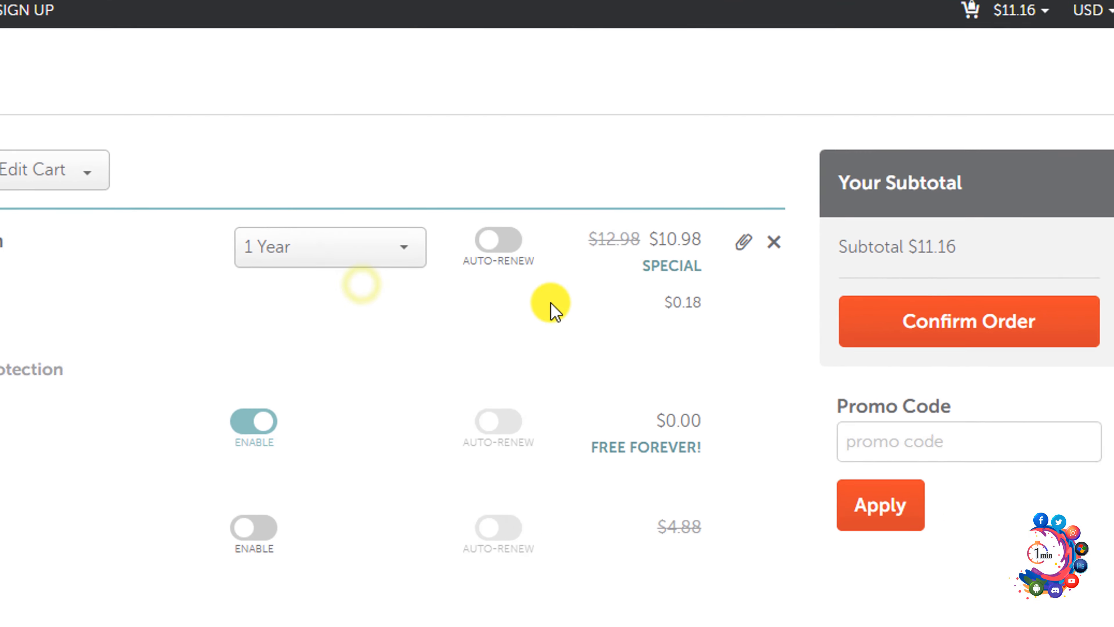
pyautogui.click(875, 283)
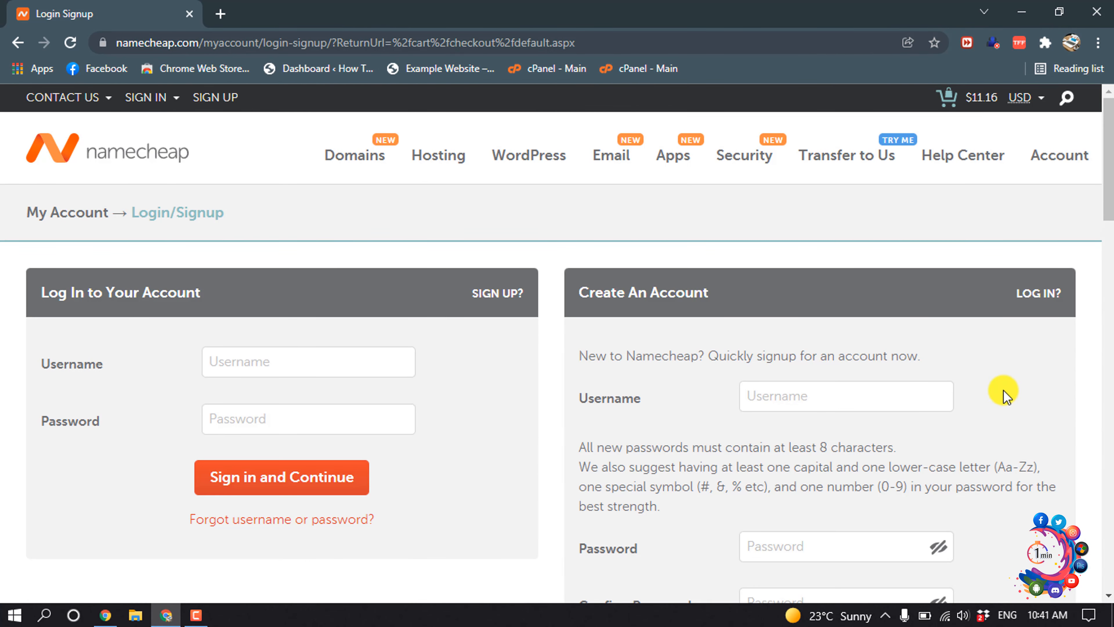
# Step: Create a new Namecheap account with a username, confirmed password, name and e-mail
pyautogui.scroll(-2, 998, 365)
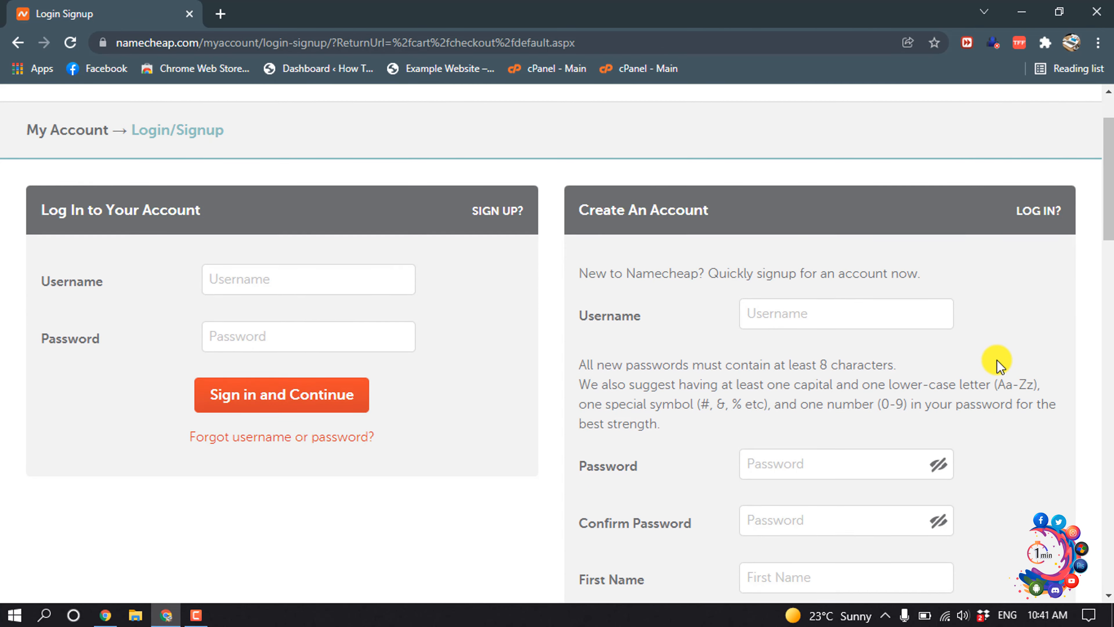
pyautogui.scroll(-2, 998, 364)
pyautogui.click(882, 234)
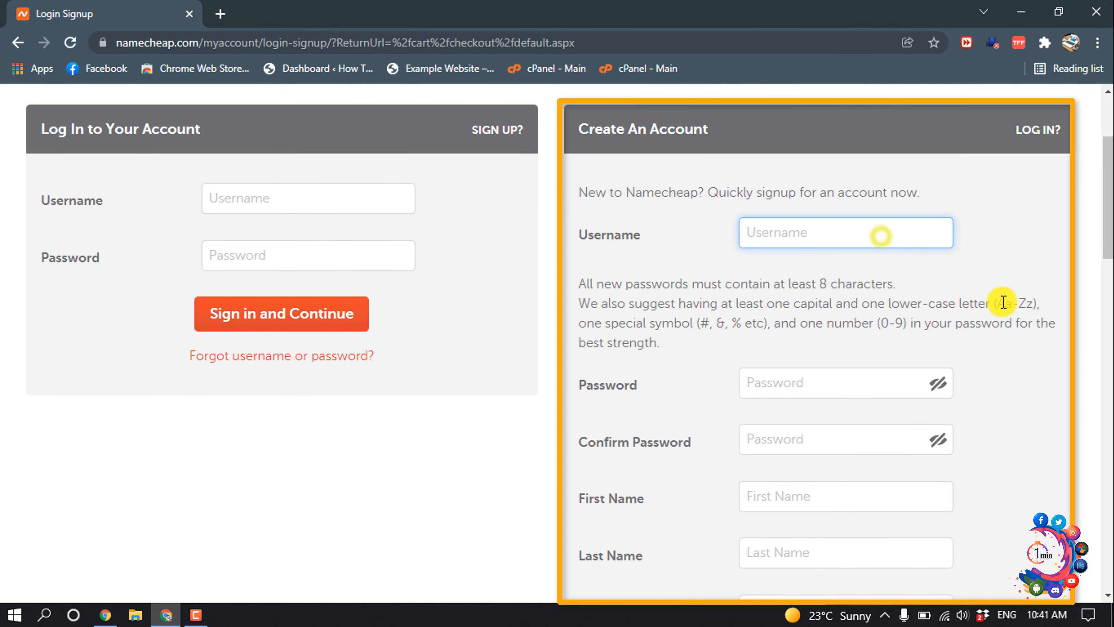
pyautogui.write('howtoz')
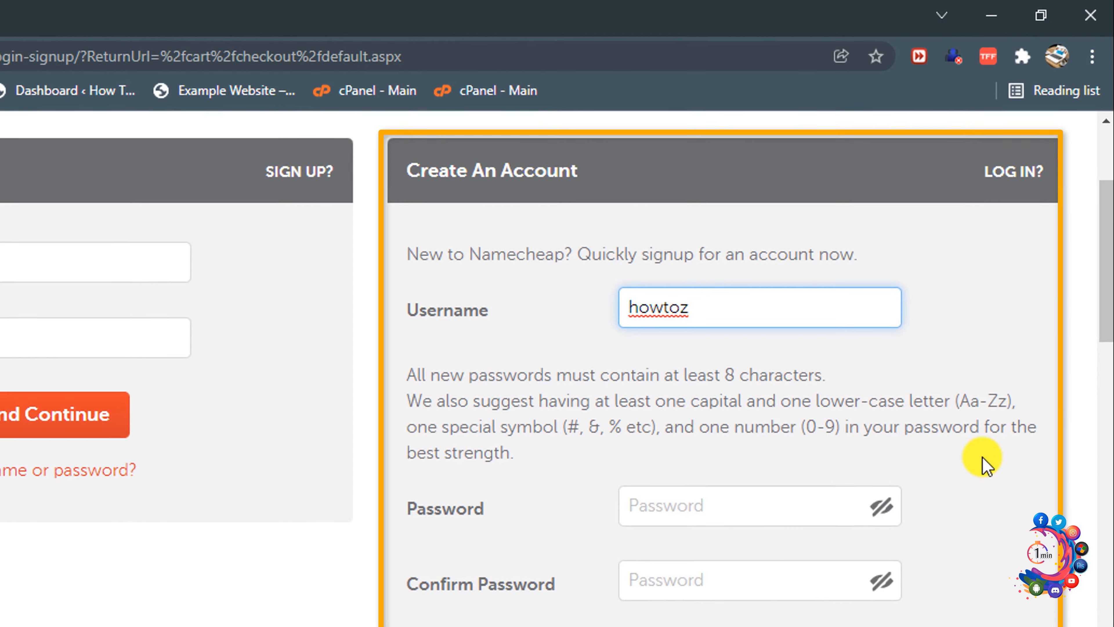
pyautogui.click(883, 381)
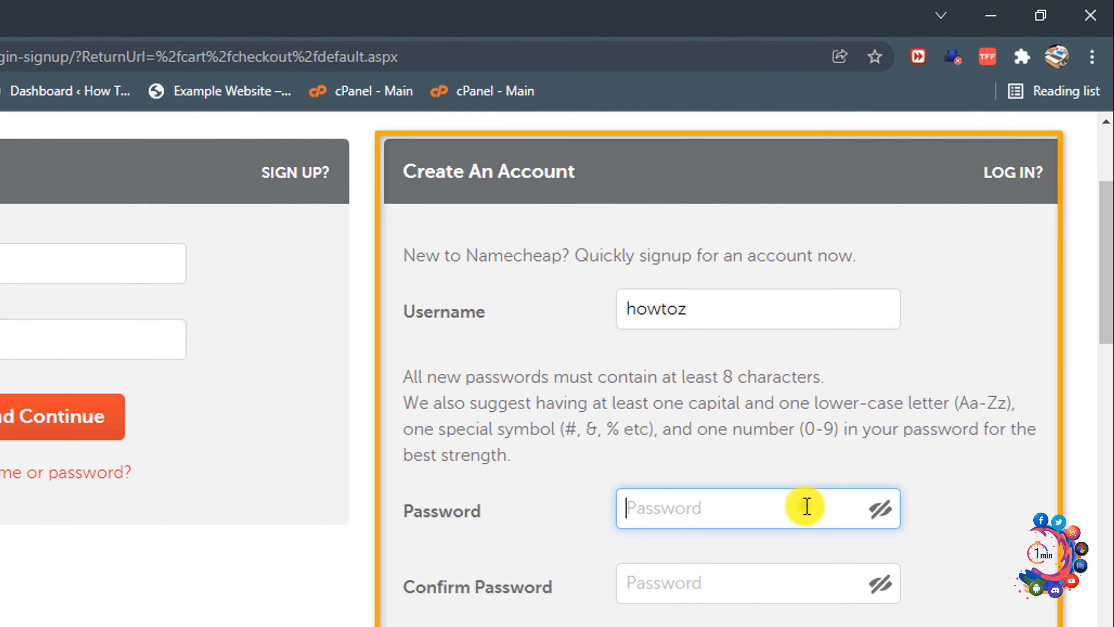
pyautogui.write('********')
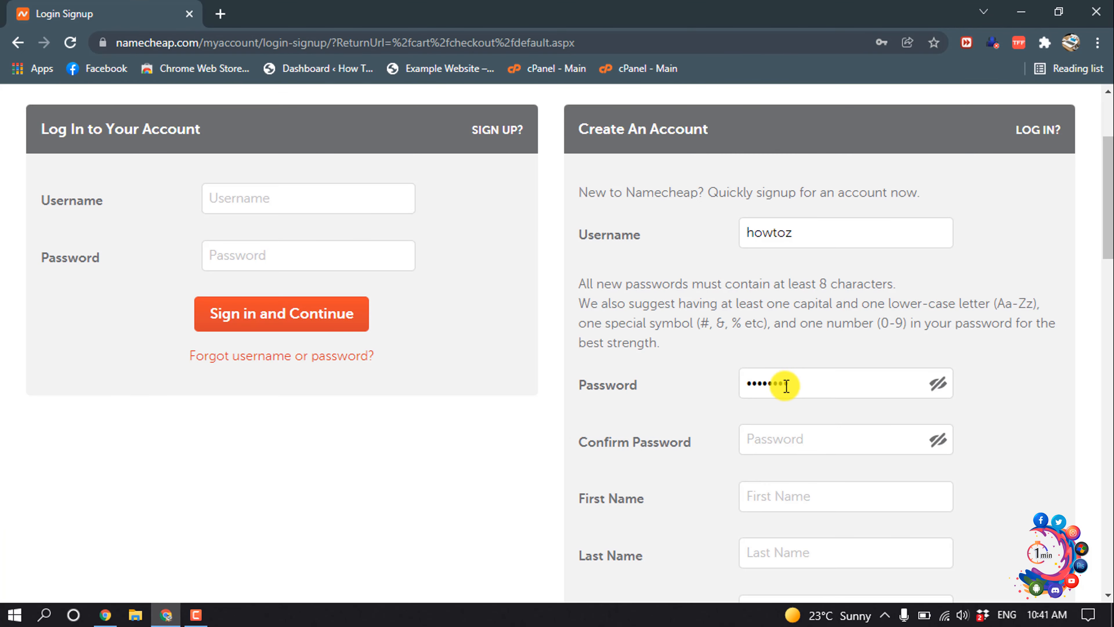
pyautogui.click(693, 584)
pyautogui.write('********')
pyautogui.scroll(-3, 865, 331)
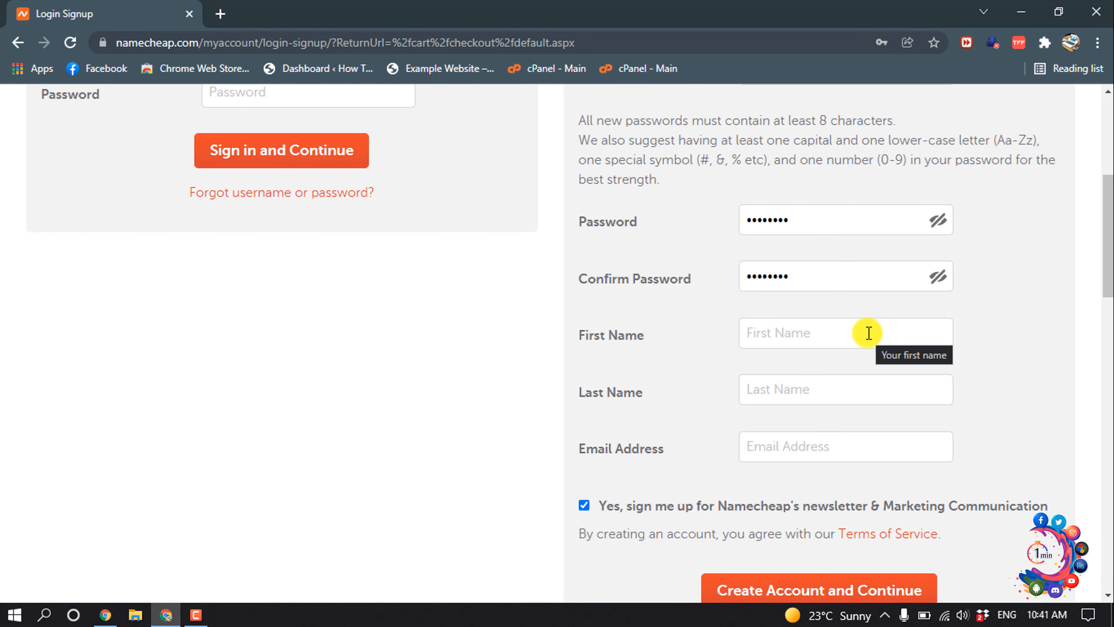
pyautogui.click(869, 333)
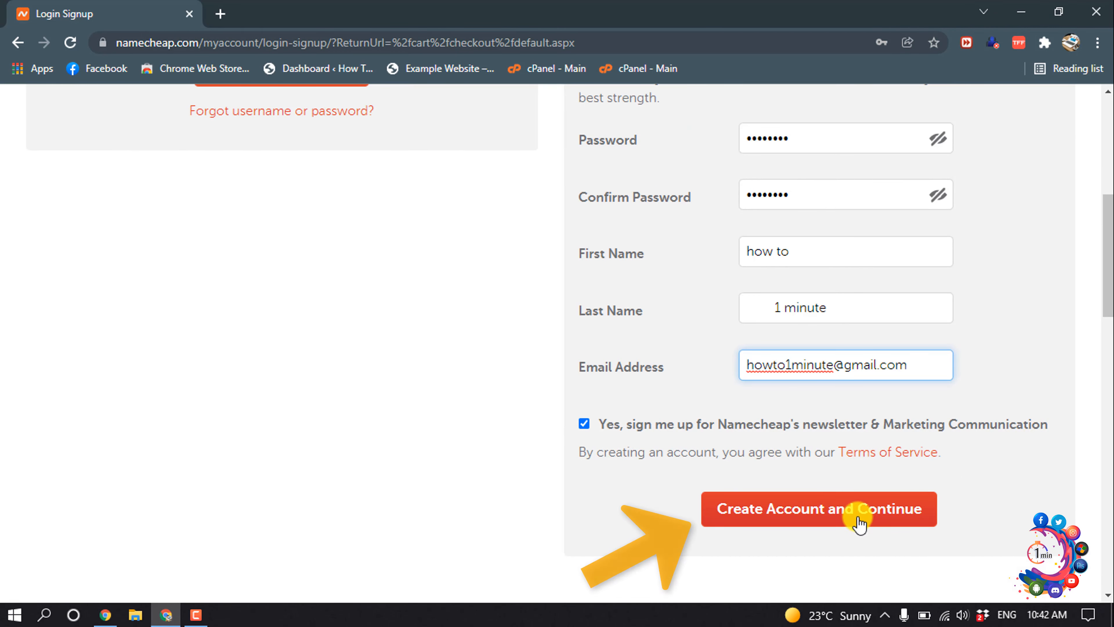
pyautogui.click(860, 522)
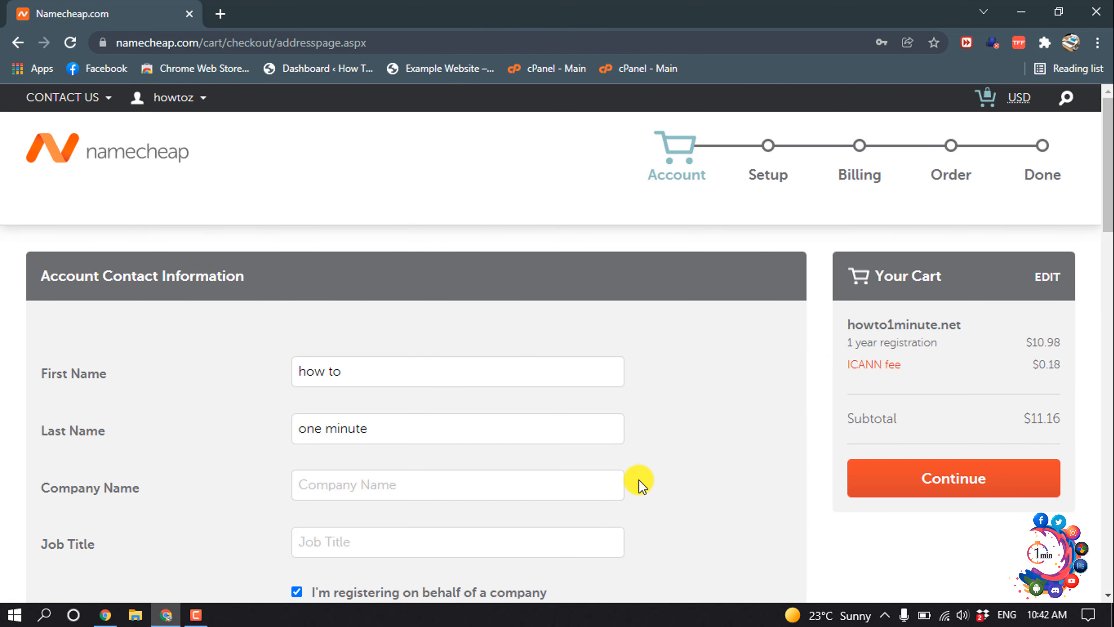
# Step: Fill in the contact details, save them as default checkout settings, and continue to billing
pyautogui.scroll(-2, 639, 485)
pyautogui.scroll(-1, 639, 485)
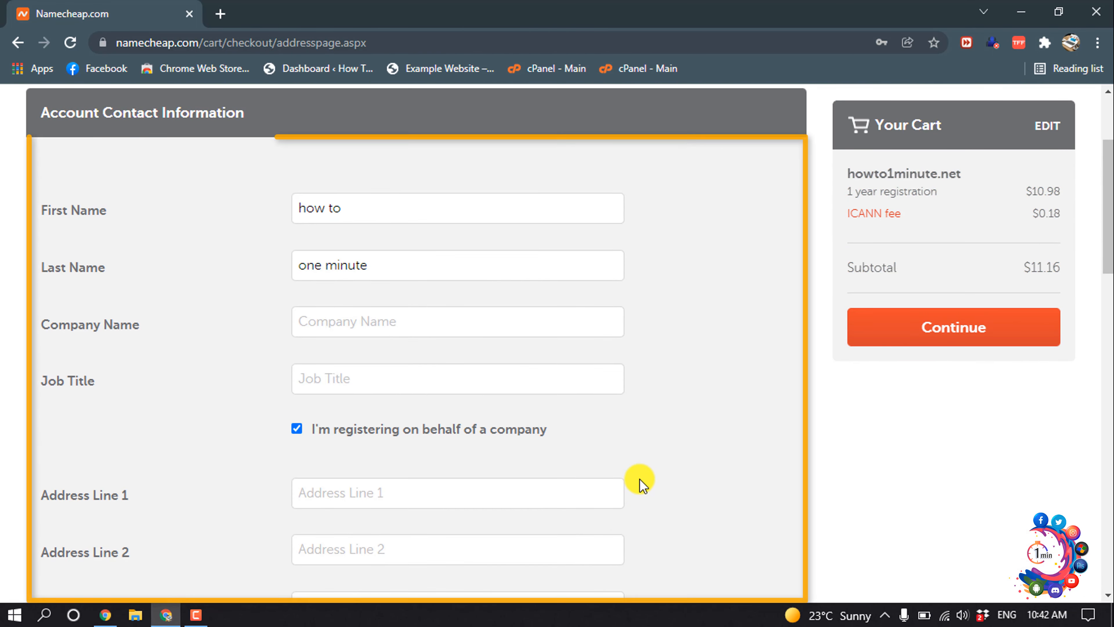
pyautogui.click(518, 321)
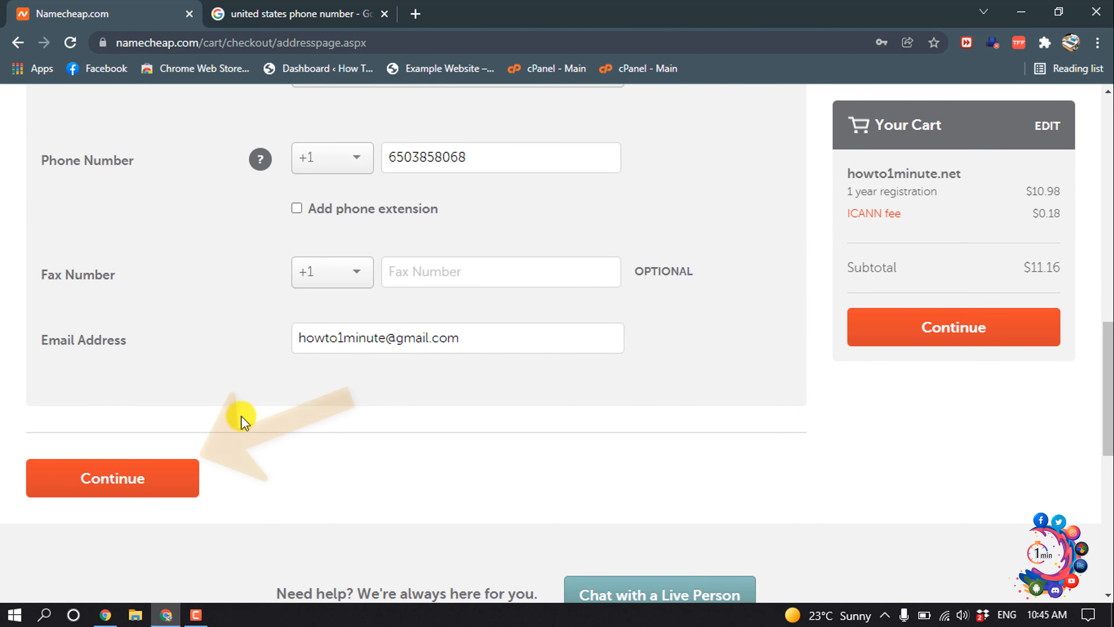
pyautogui.click(178, 477)
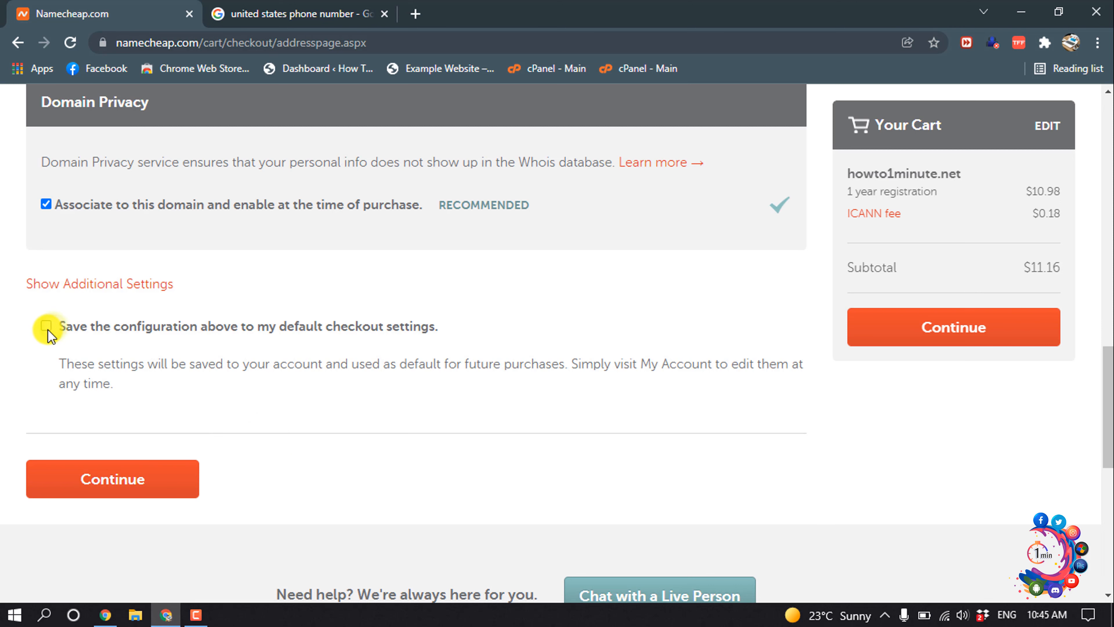
pyautogui.click(46, 326)
pyautogui.click(109, 483)
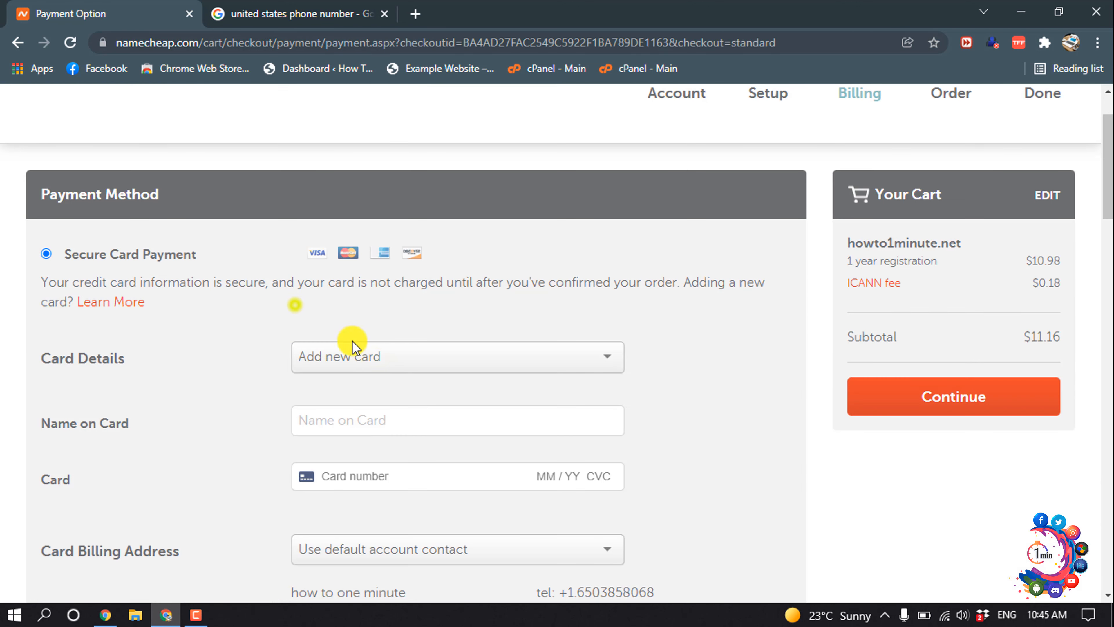
pyautogui.click(381, 356)
pyautogui.click(386, 387)
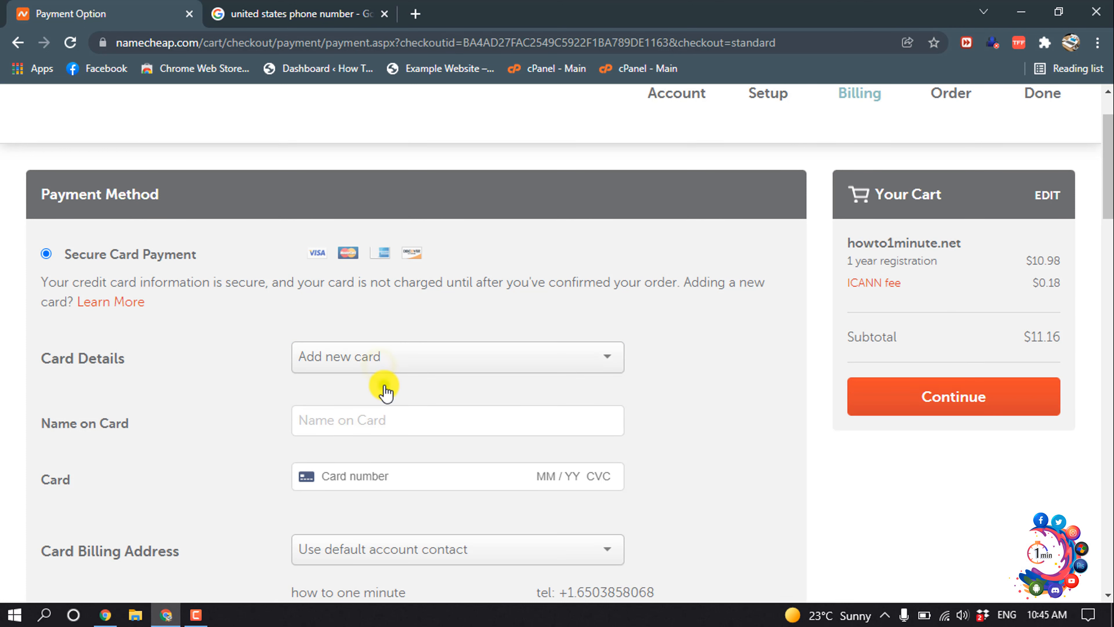
pyautogui.scroll(-2, 382, 382)
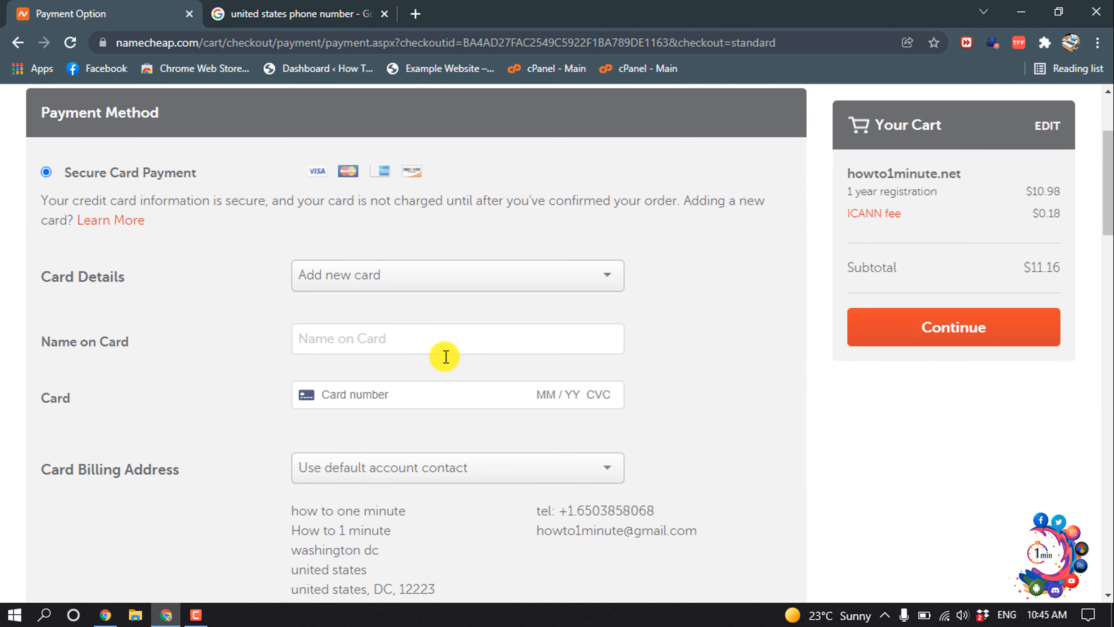
pyautogui.scroll(4, 355, 400)
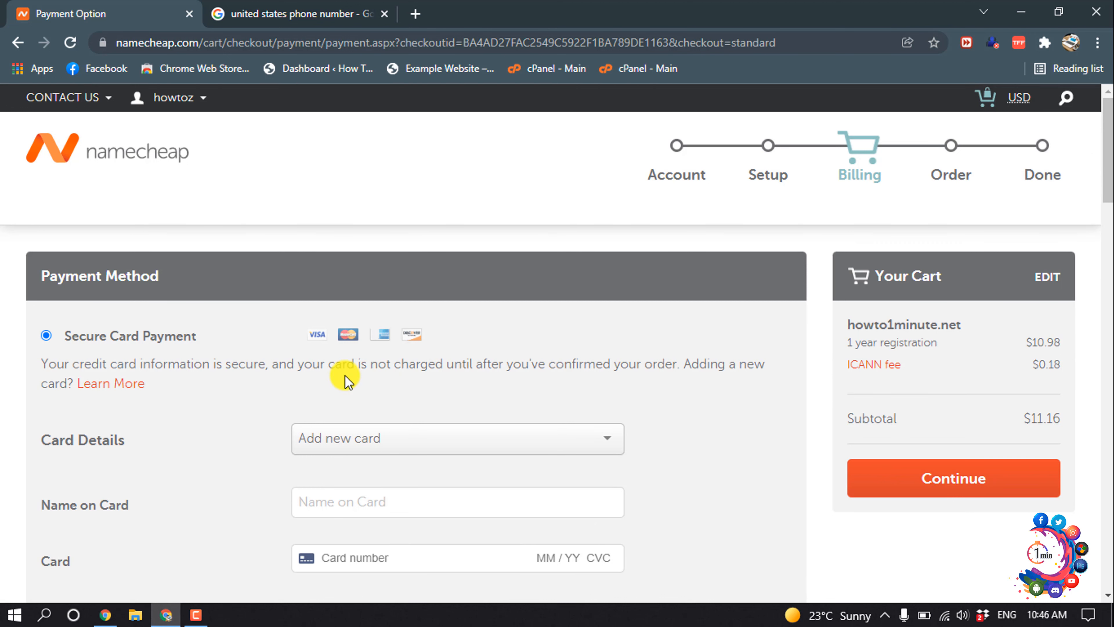
pyautogui.scroll(-20, 346, 380)
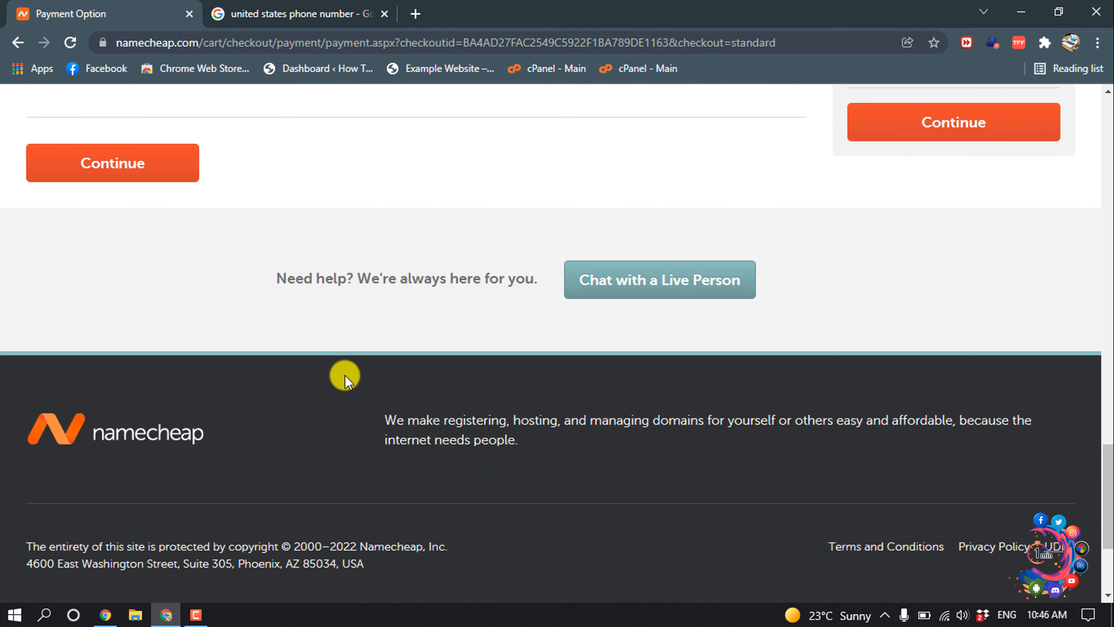
pyautogui.scroll(6, 346, 380)
pyautogui.scroll(18, 346, 380)
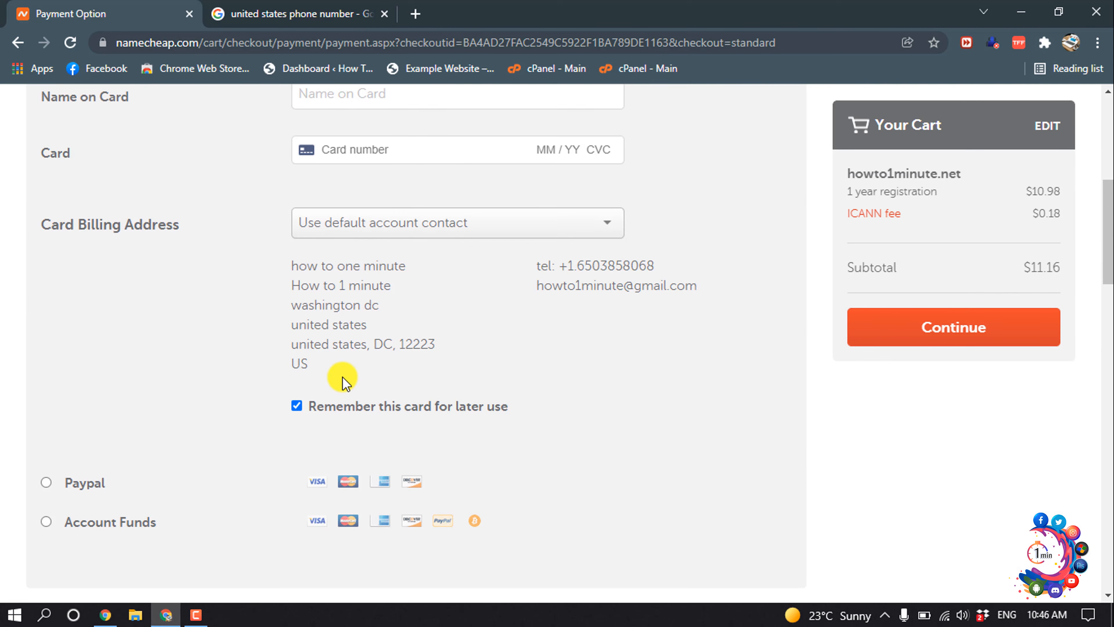
pyautogui.scroll(-3, 346, 380)
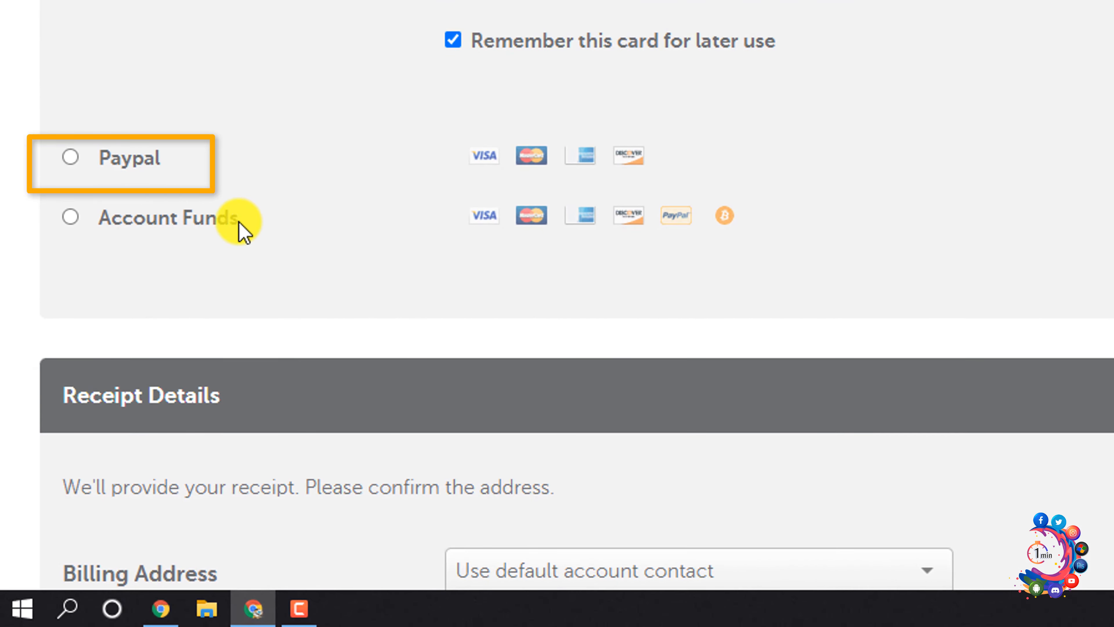
pyautogui.scroll(-4, 336, 204)
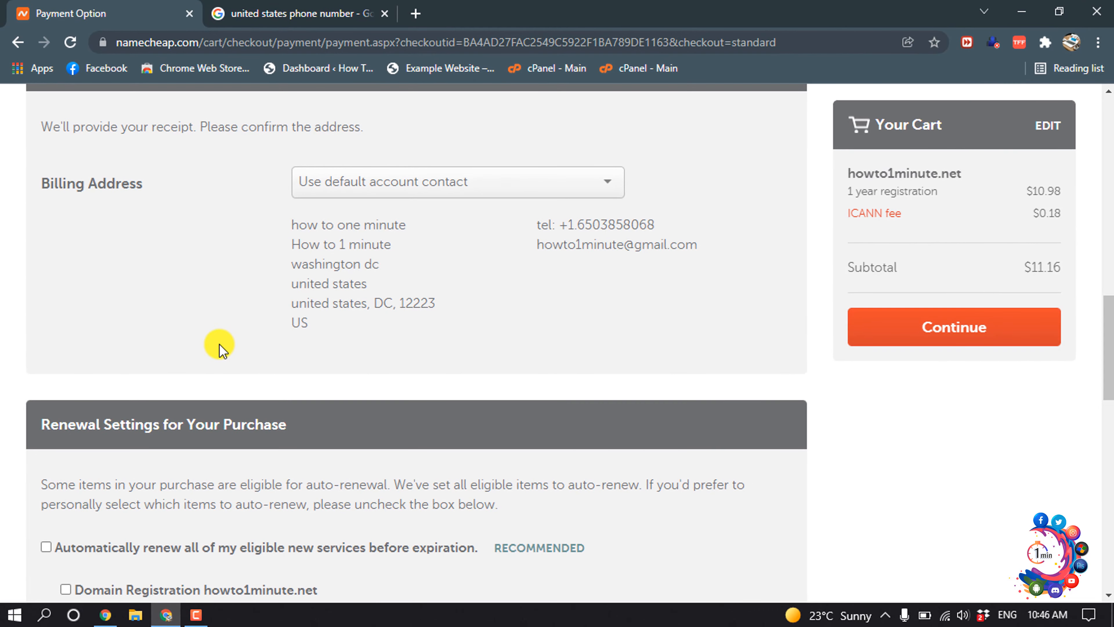
pyautogui.scroll(-12, 219, 344)
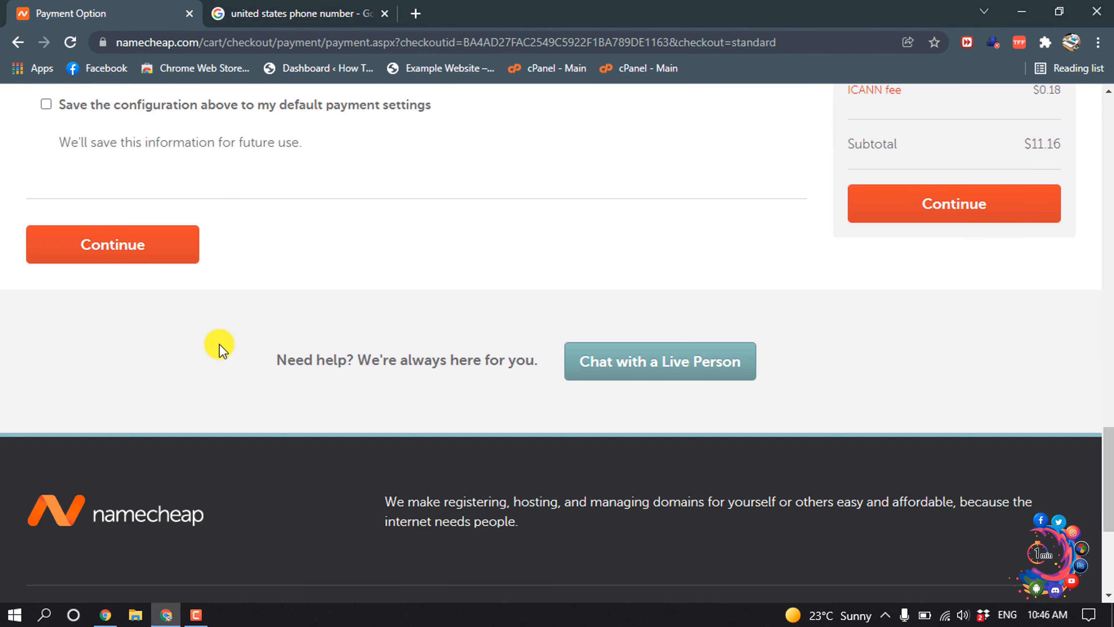
pyautogui.scroll(2, 219, 344)
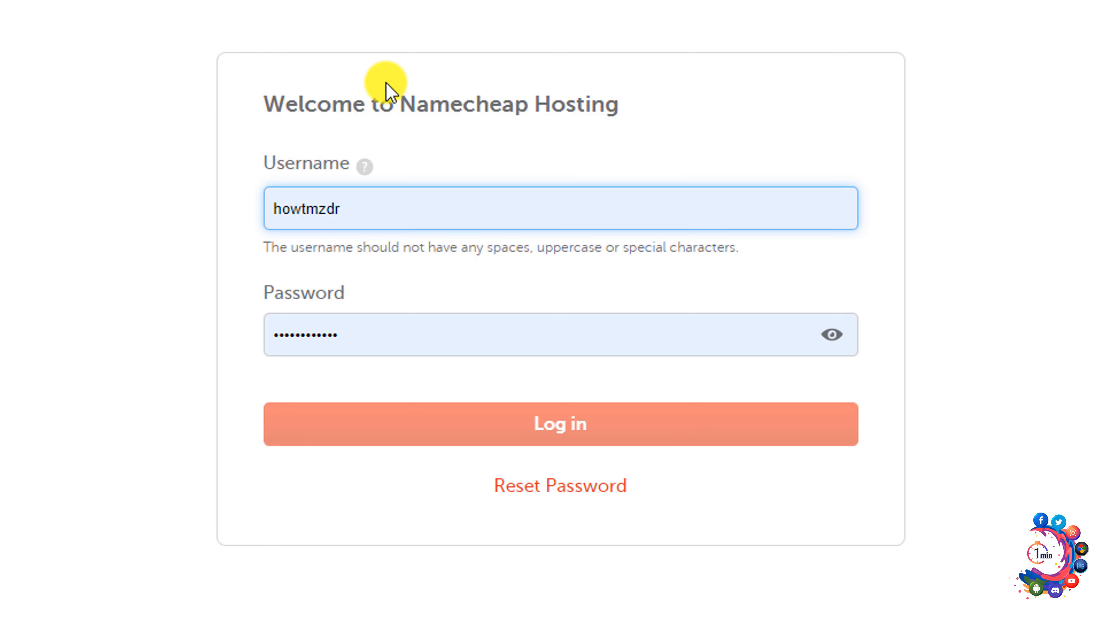
# Step: Log in to the Namecheap hosting account to reach the cPanel dashboard
pyautogui.click(489, 425)
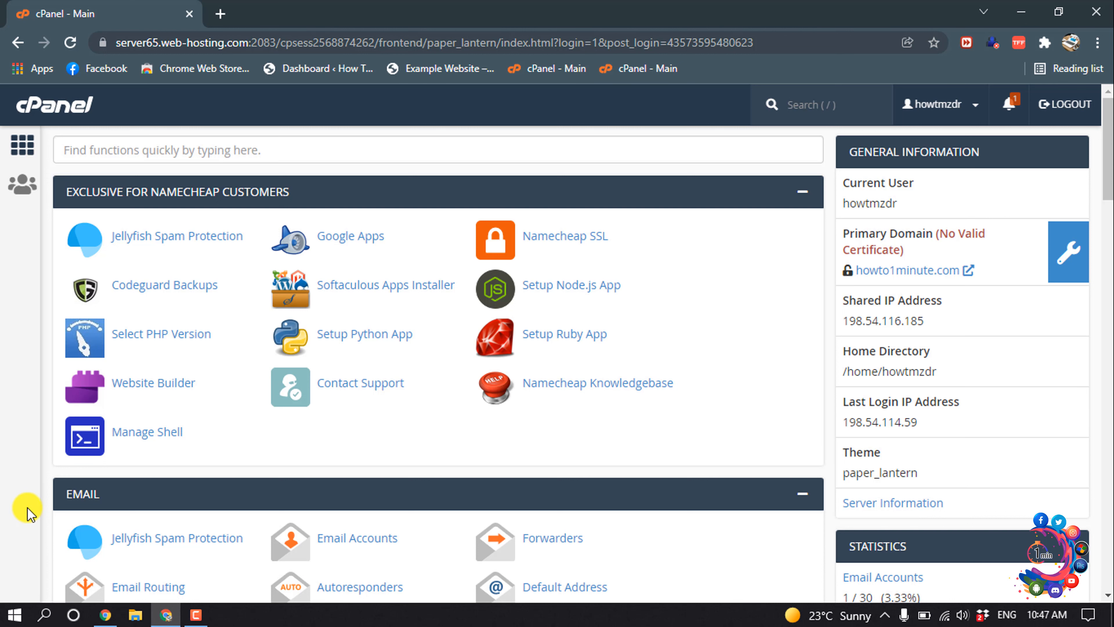
# Step: Open WordPress Manager by Softaculous from cPanel's Software section
pyautogui.scroll(-15, 28, 512)
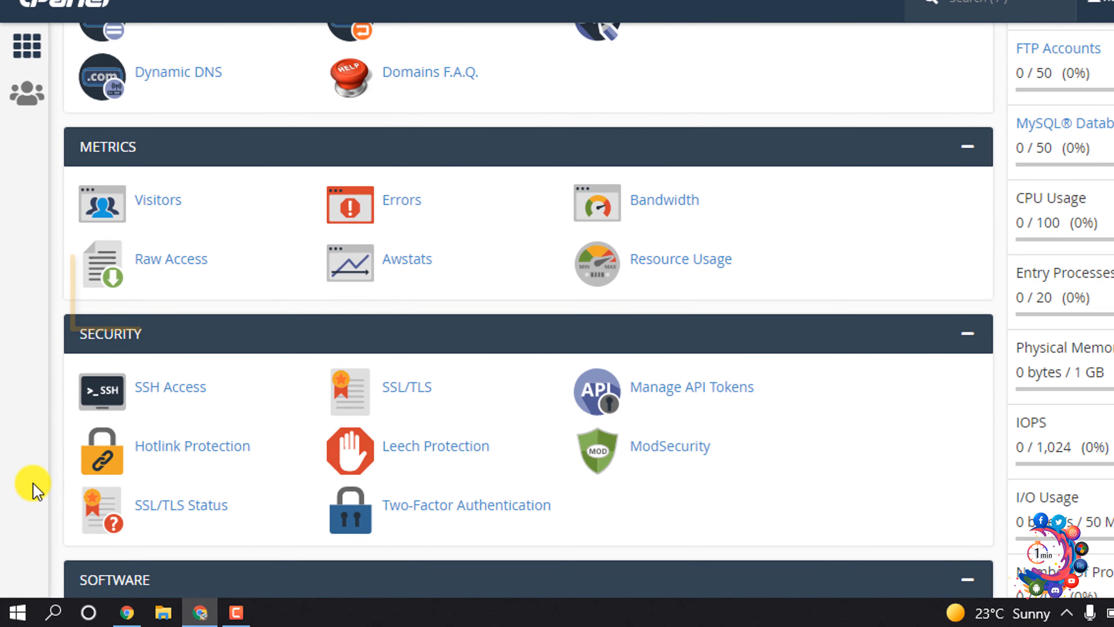
pyautogui.scroll(-5, 35, 492)
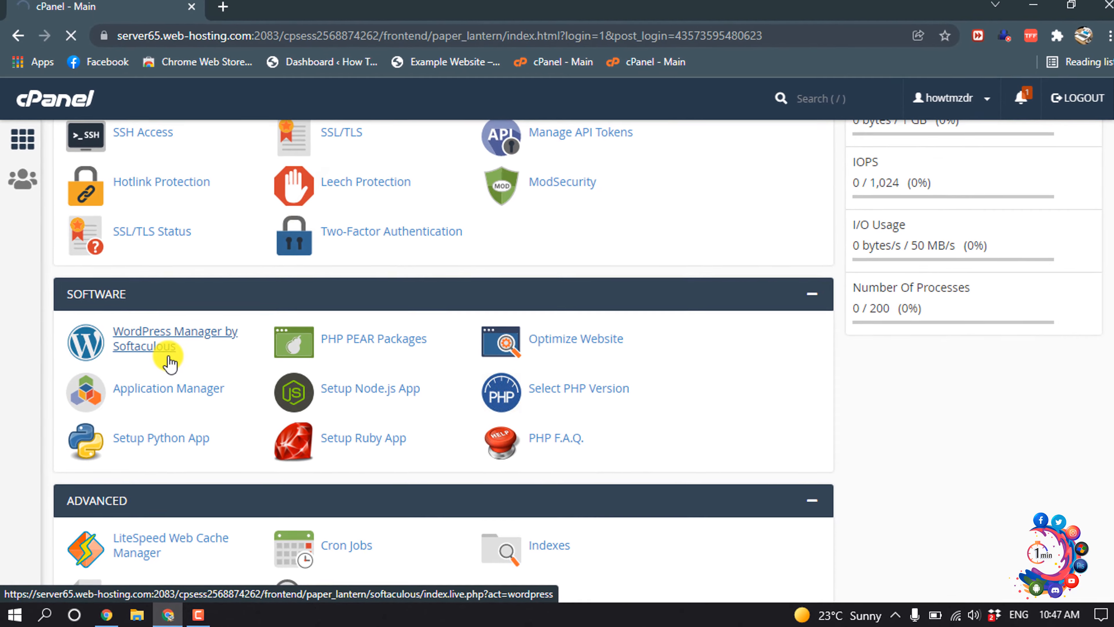
pyautogui.click(193, 317)
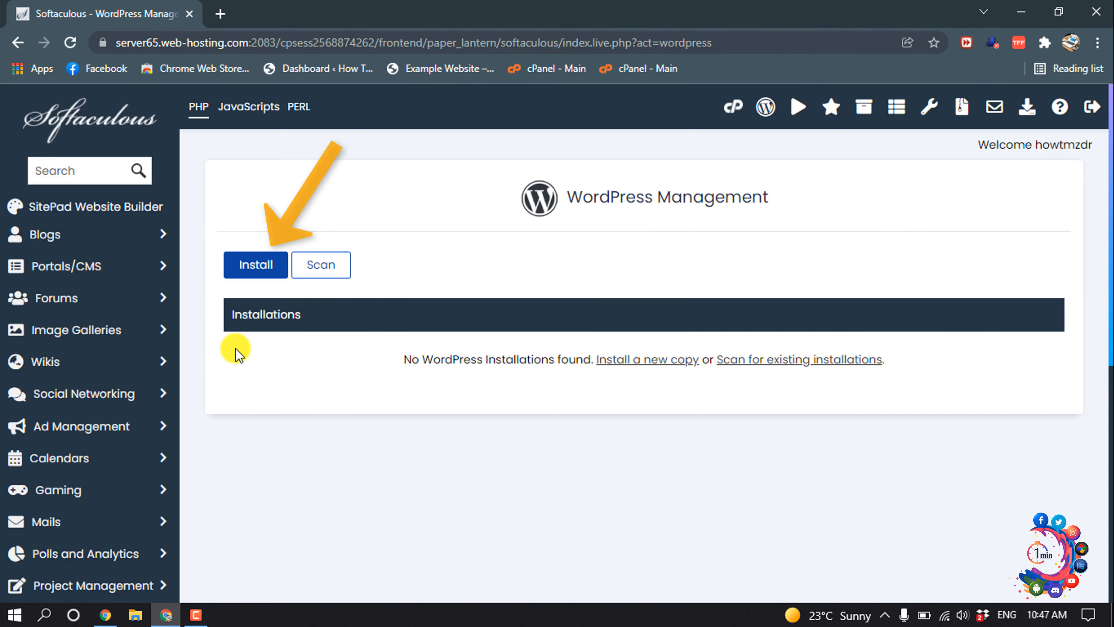
pyautogui.click(257, 272)
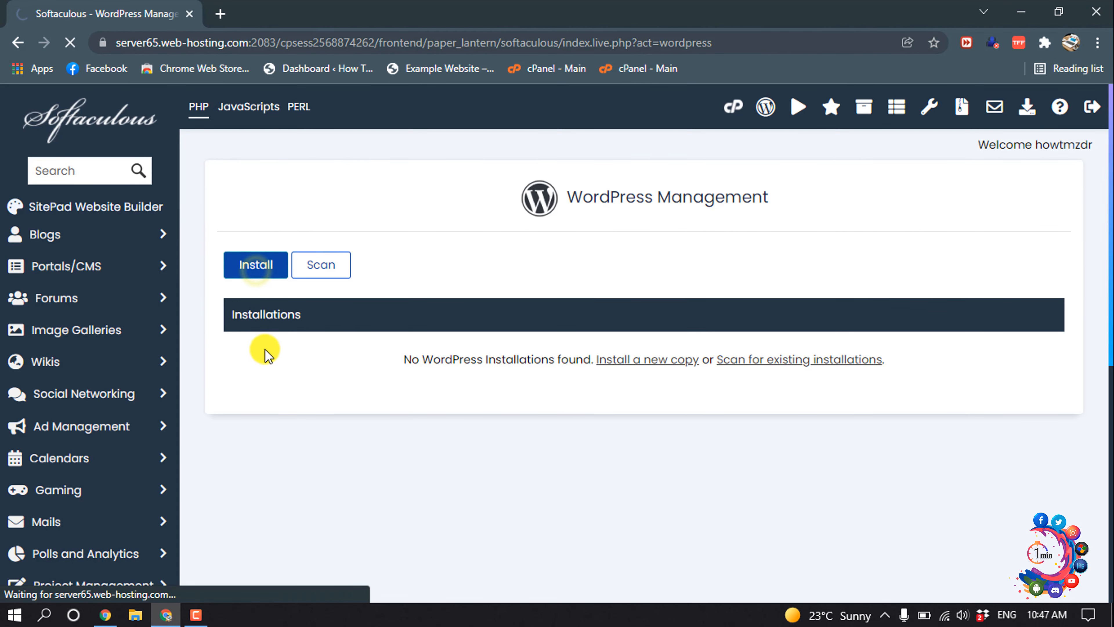
pyautogui.scroll(-2, 266, 378)
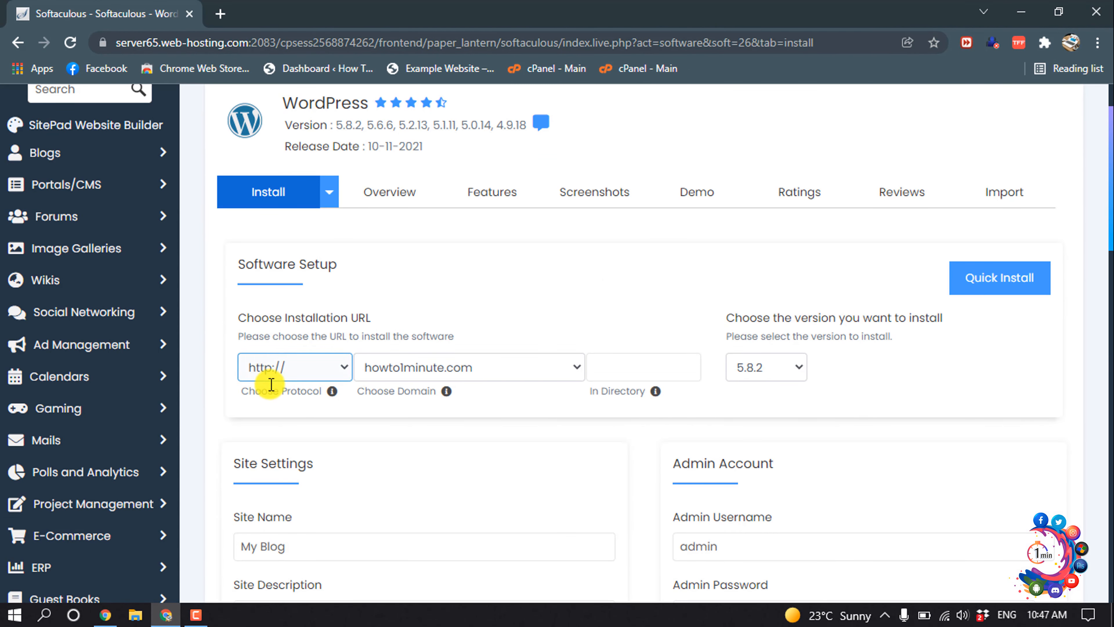
pyautogui.click(315, 370)
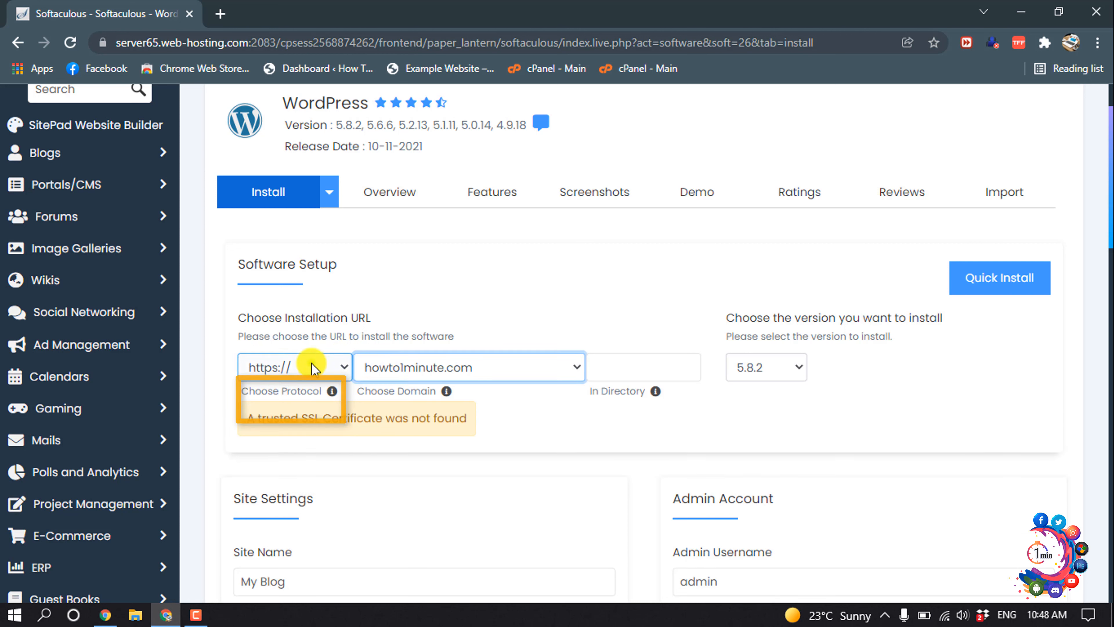
pyautogui.click(311, 364)
pyautogui.click(292, 391)
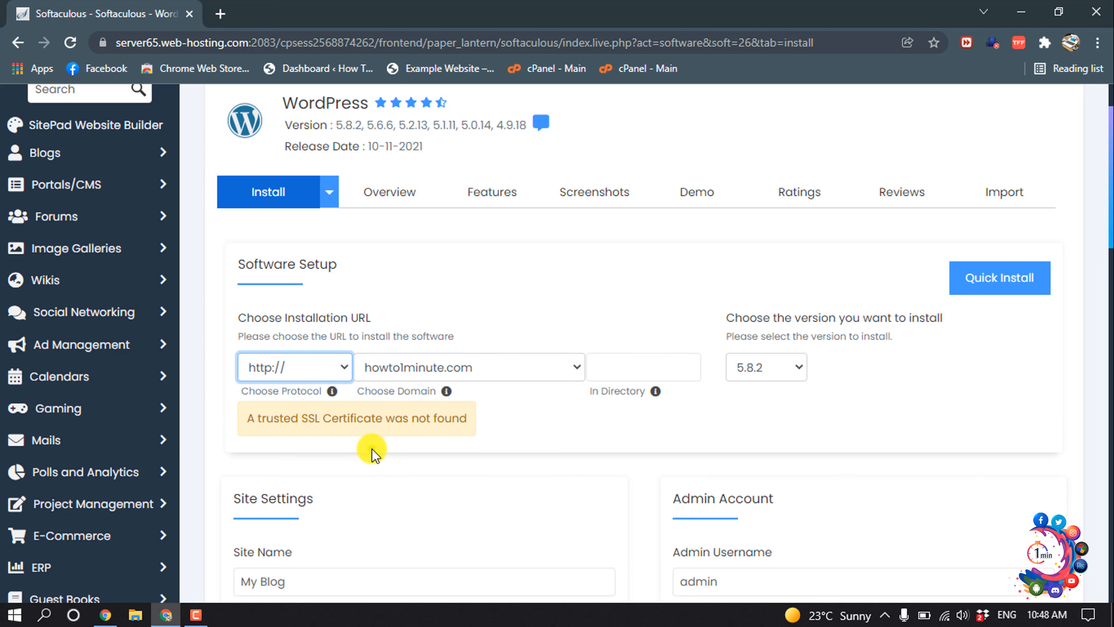
pyautogui.click(787, 373)
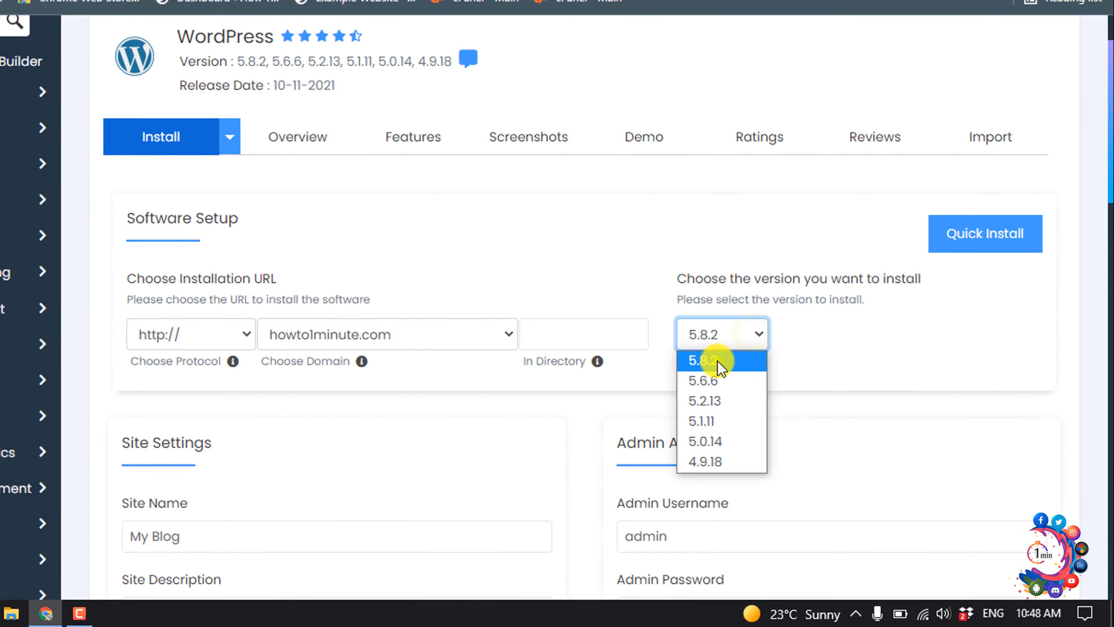
pyautogui.click(720, 368)
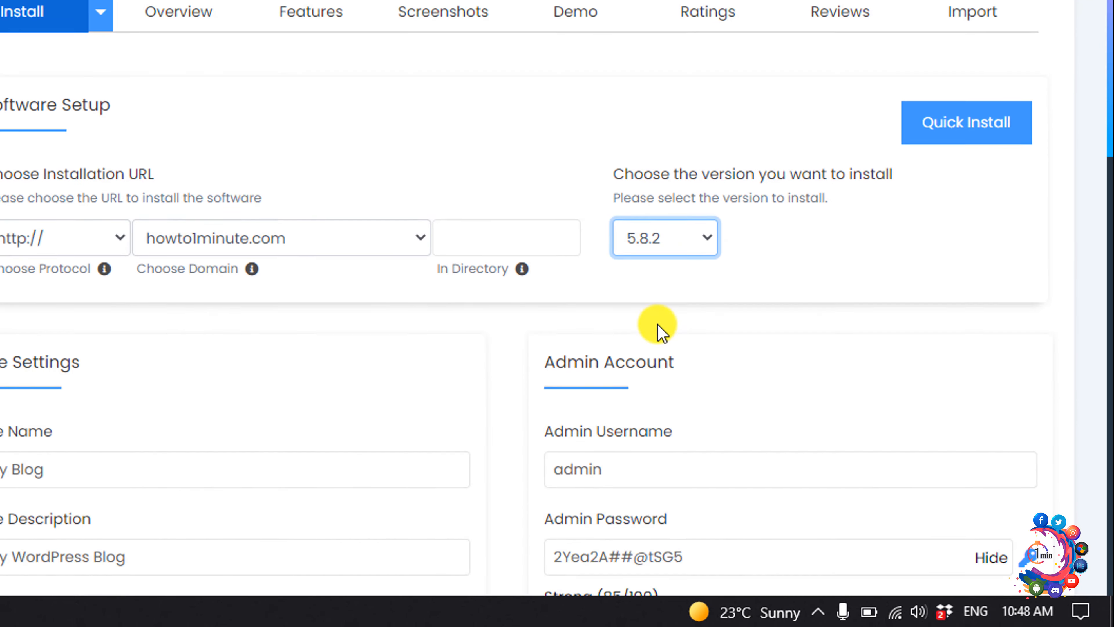
# Step: Name the site 'How To 1 Minute' and launch the installation
pyautogui.scroll(-5, 659, 330)
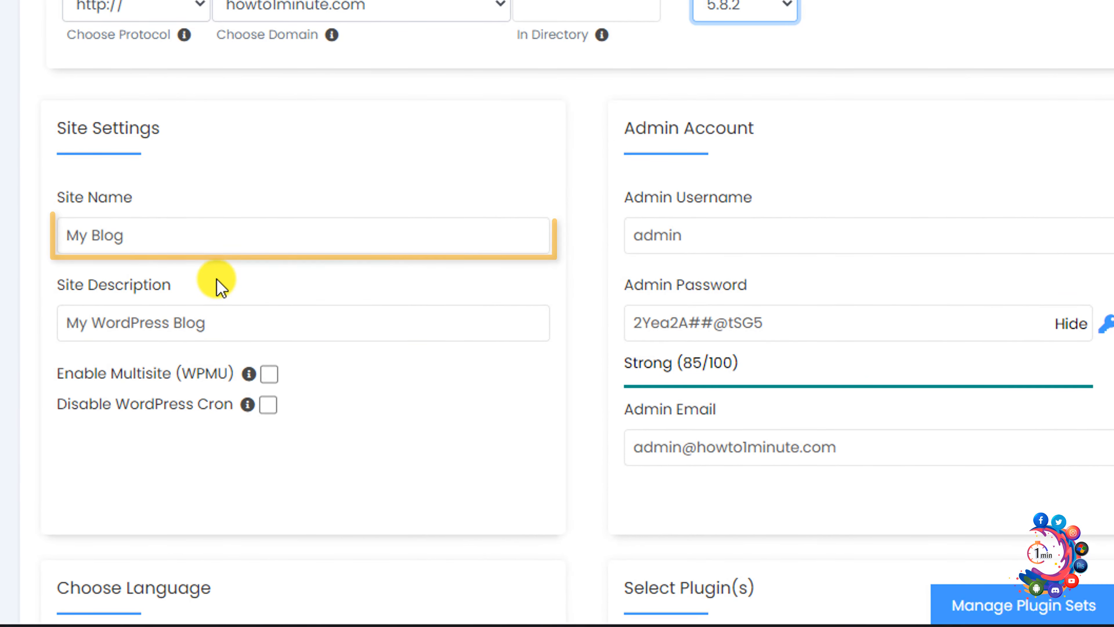
pyautogui.tripleClick(201, 229)
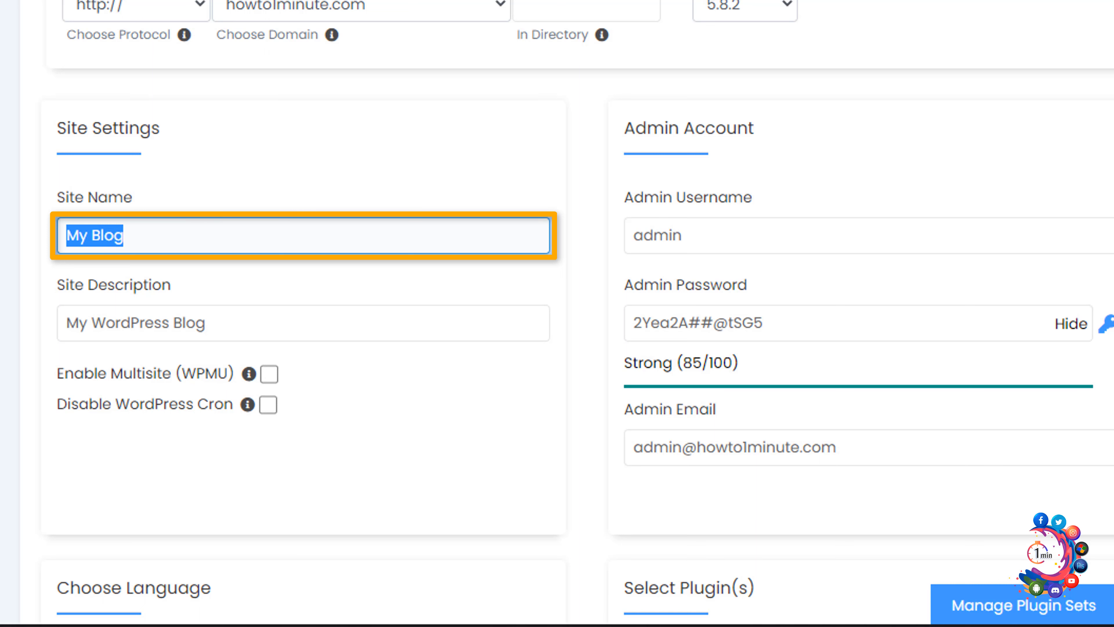
pyautogui.write('h')
pyautogui.click(119, 285)
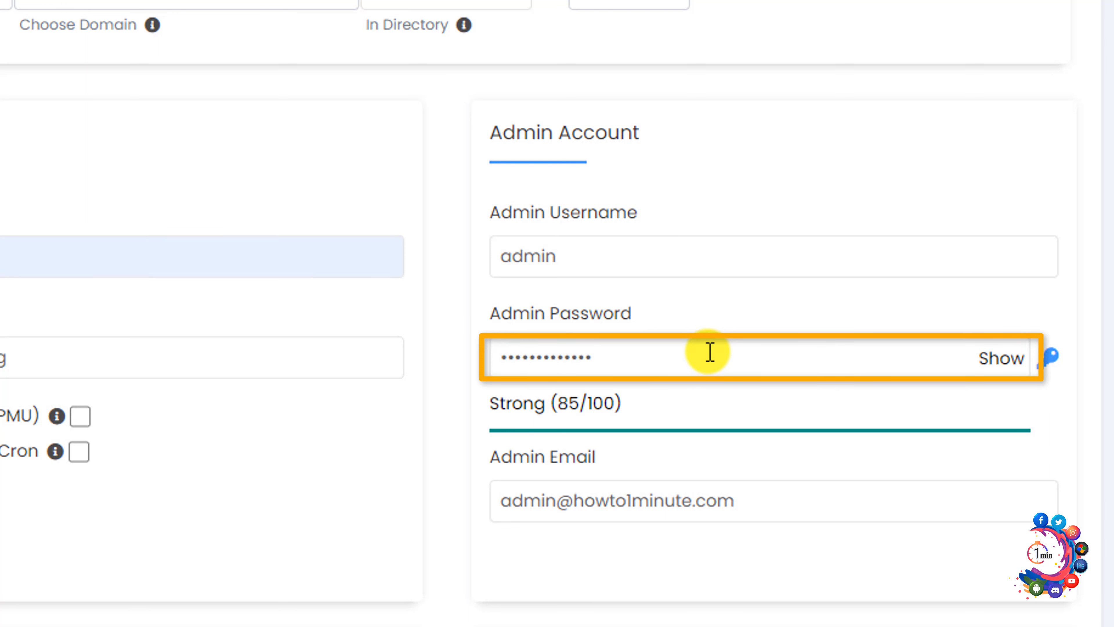
pyautogui.click(539, 520)
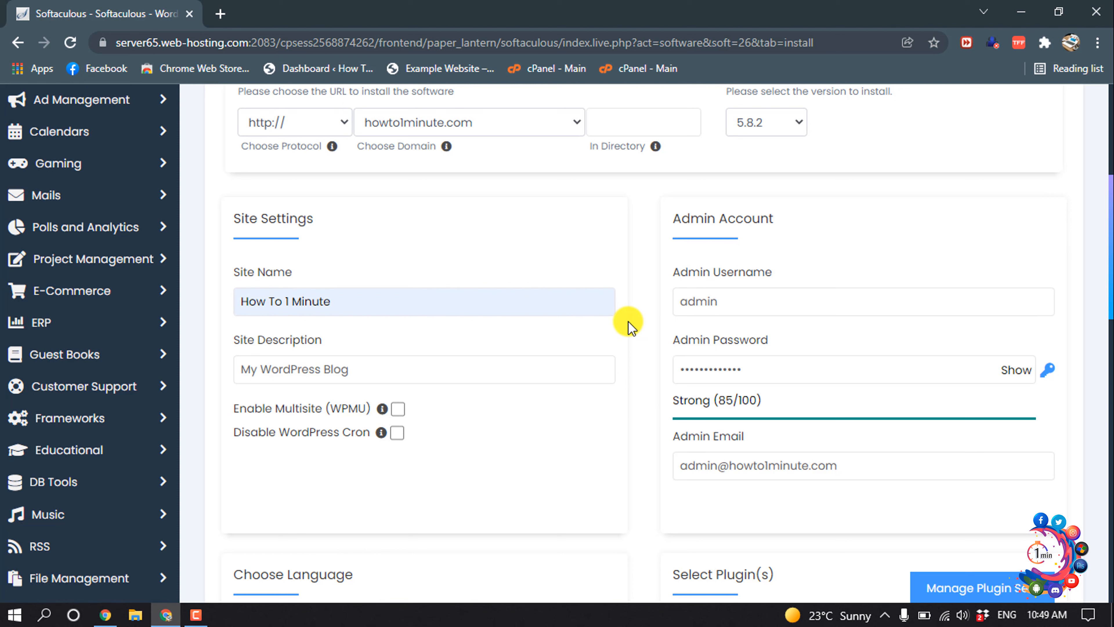
pyautogui.scroll(-2, 630, 327)
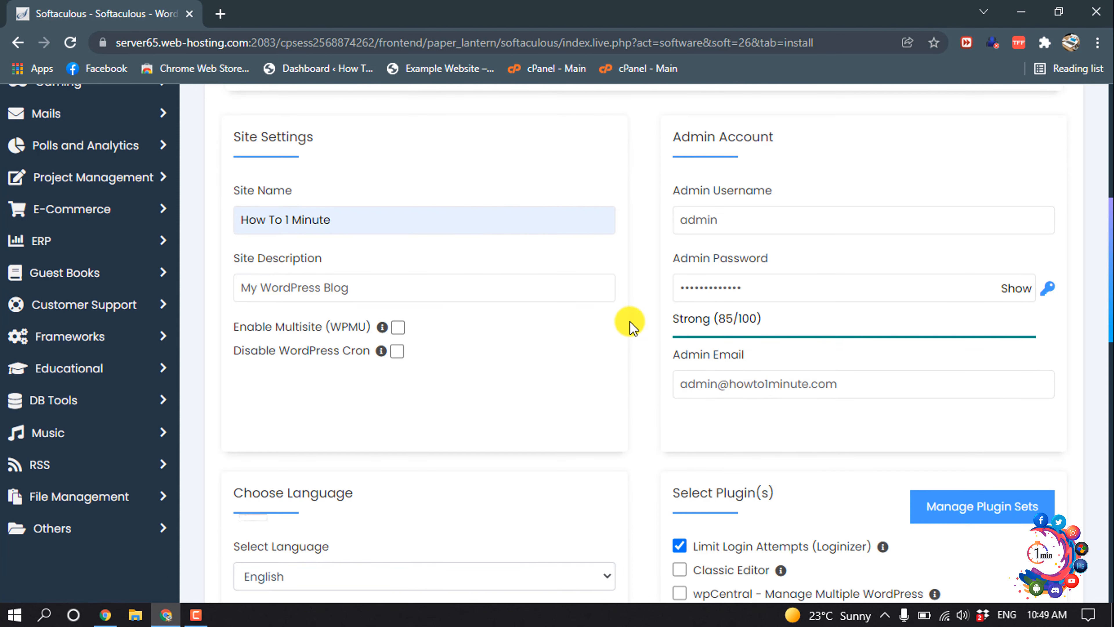
pyautogui.scroll(-14, 631, 327)
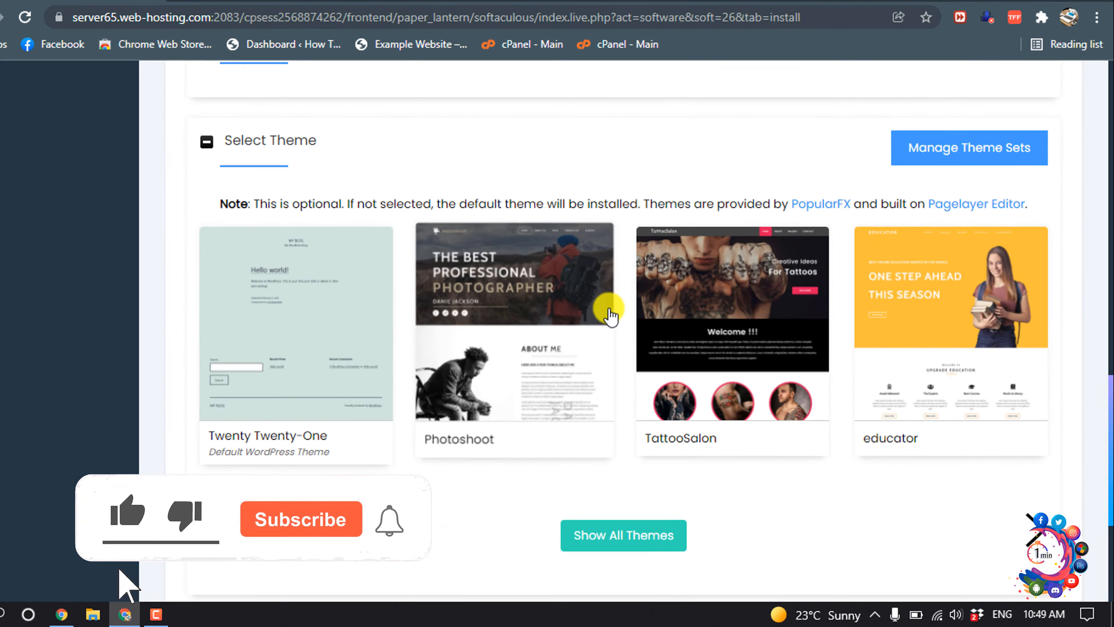
pyautogui.scroll(-3, 612, 314)
pyautogui.click(543, 468)
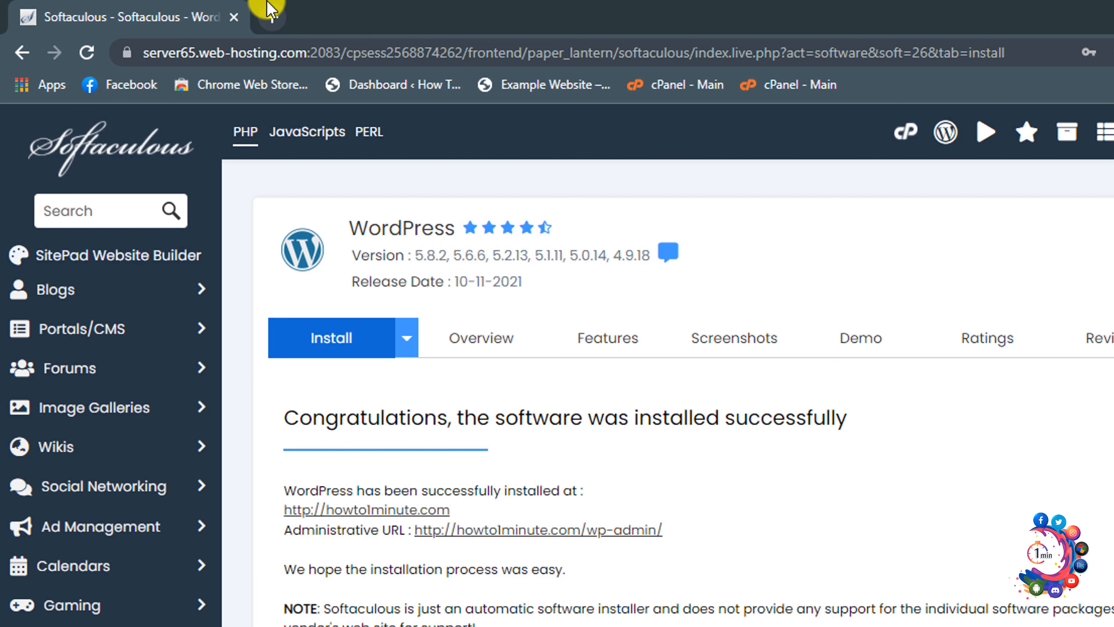
# Step: Load howto1minute.com in a new browser tab
pyautogui.click(270, 9)
pyautogui.write('ho')
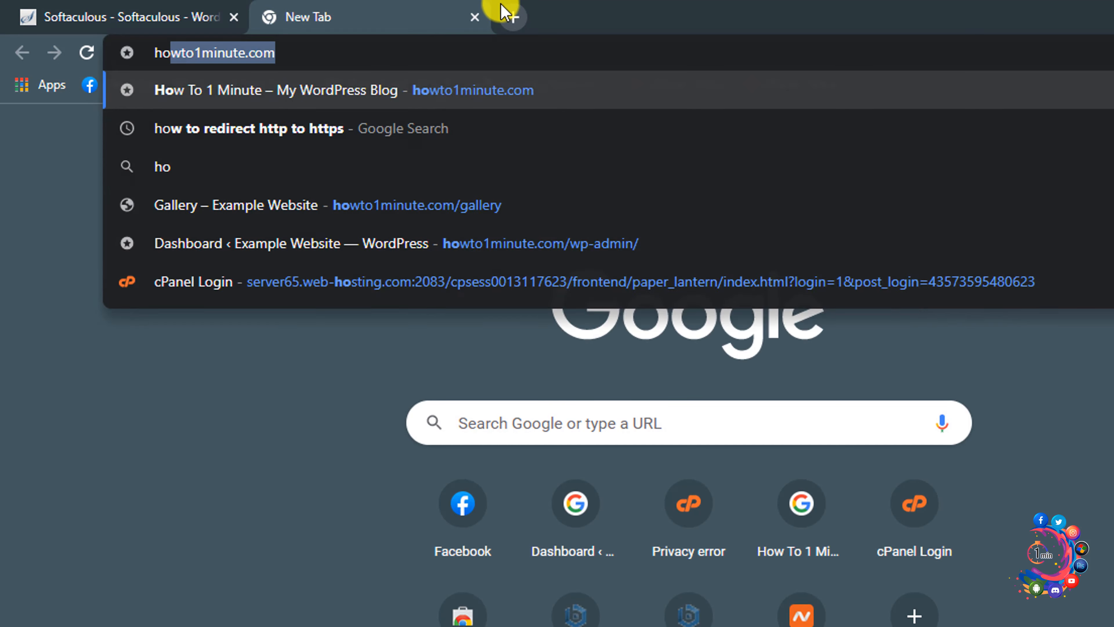
pyautogui.write('w')
pyautogui.press('Return')
pyautogui.scroll(-3, 722, 181)
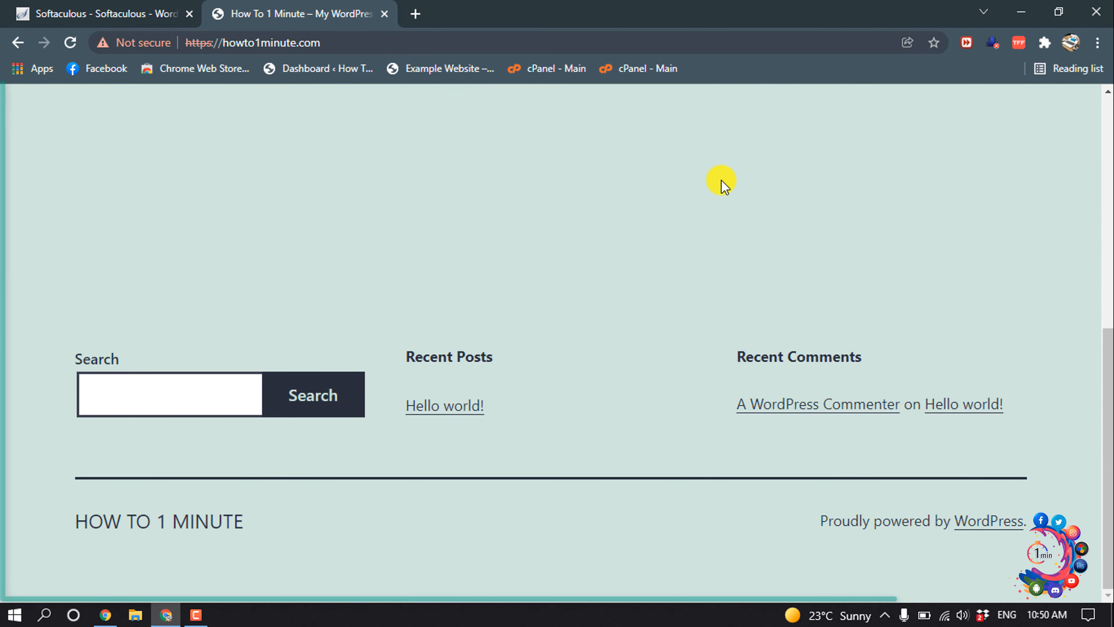
pyautogui.scroll(8, 721, 181)
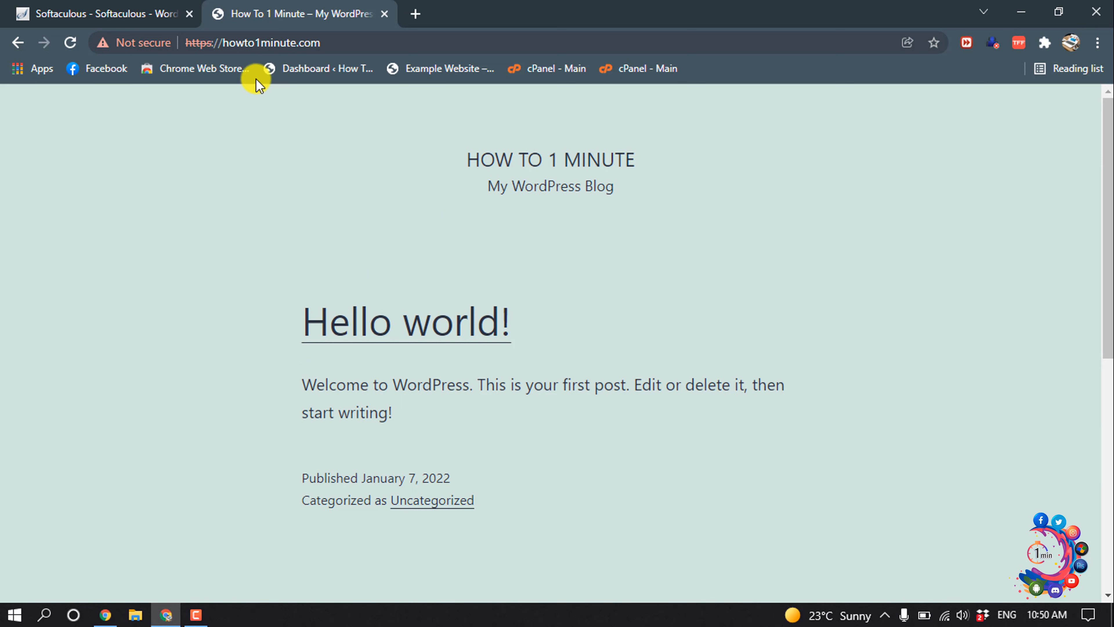
# Step: Go to the site's login page by appending /login to the address
pyautogui.click(257, 42)
pyautogui.click(378, 39)
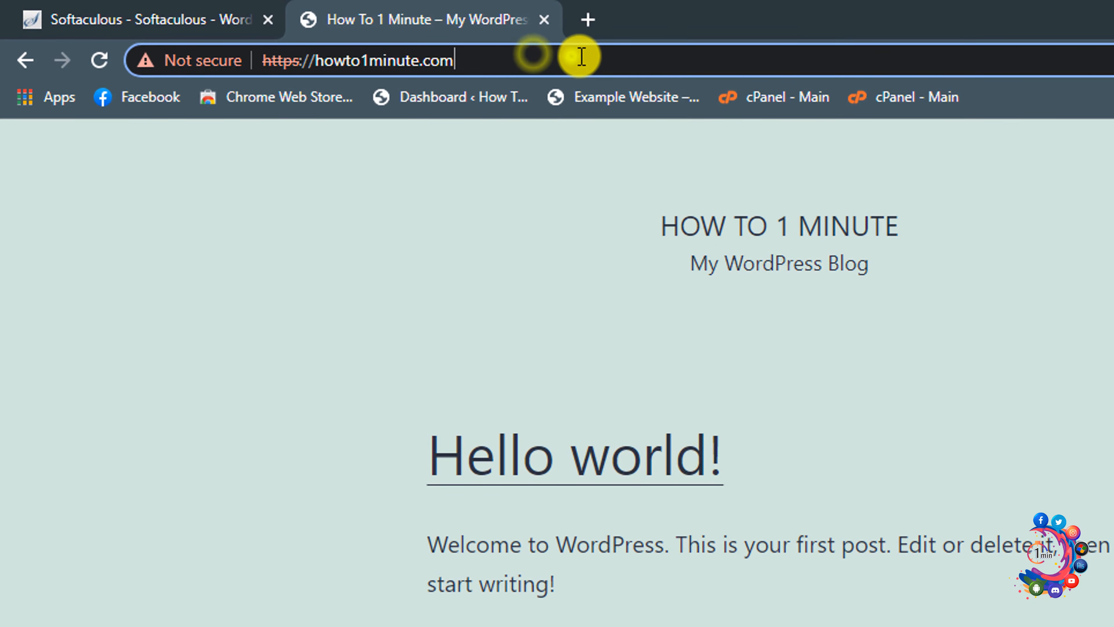
pyautogui.write('/')
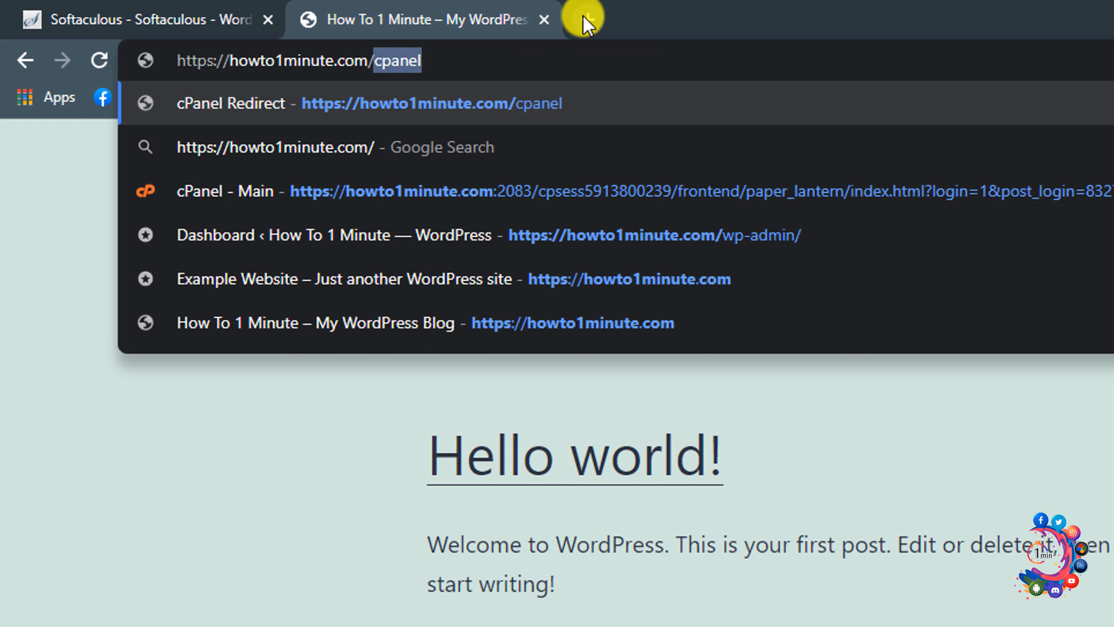
pyautogui.write('login')
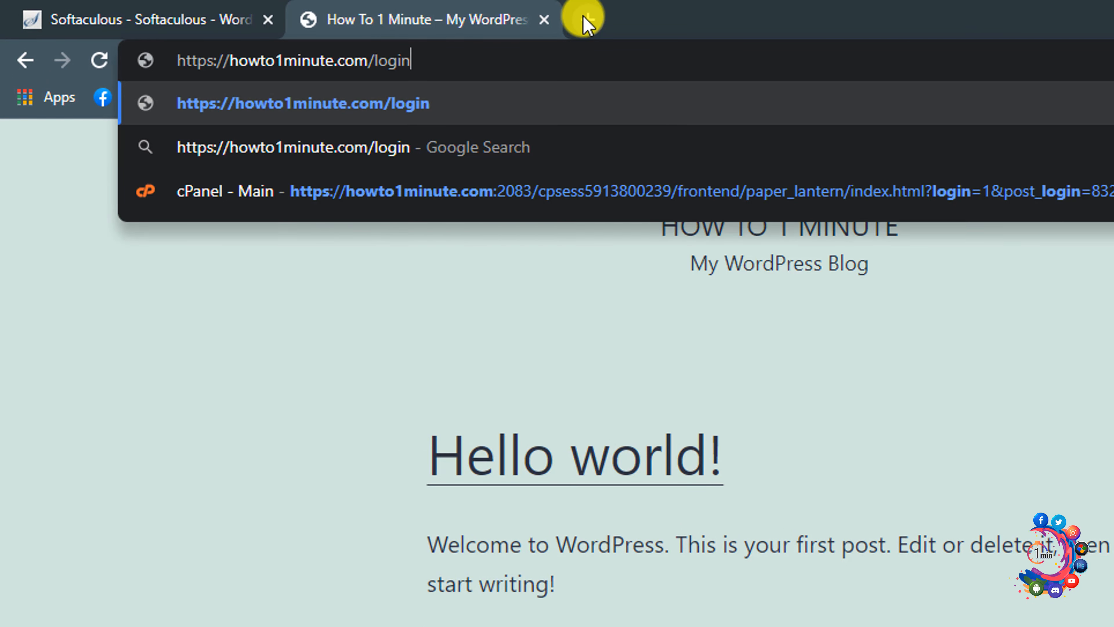
pyautogui.press('Return')
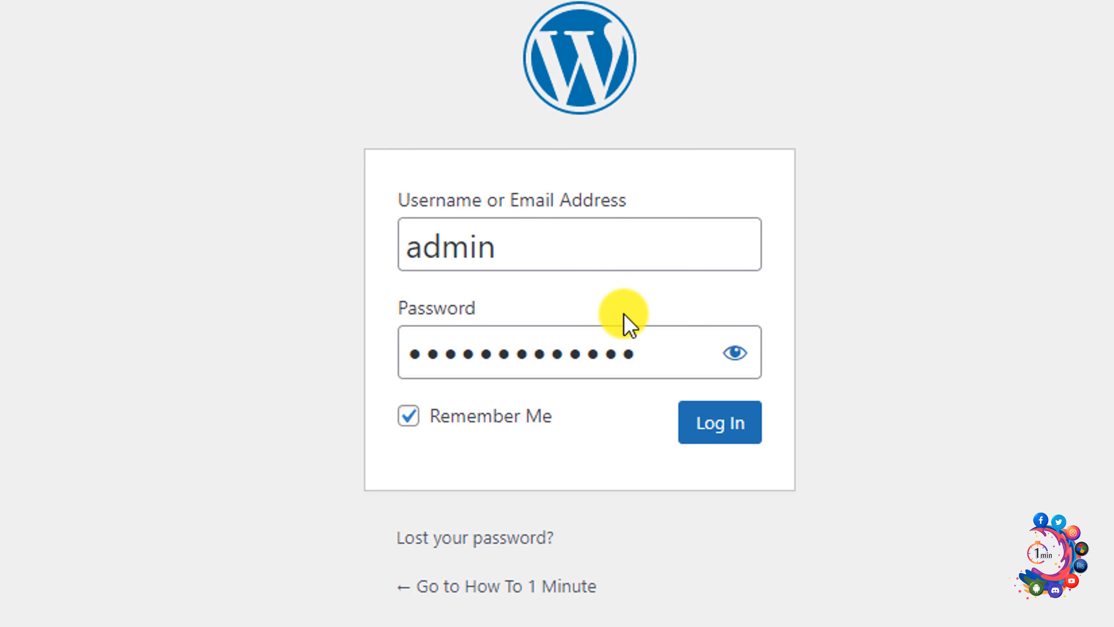
# Step: Sign in as admin to reach the How To 1 Minute Dashboard
pyautogui.click(728, 426)
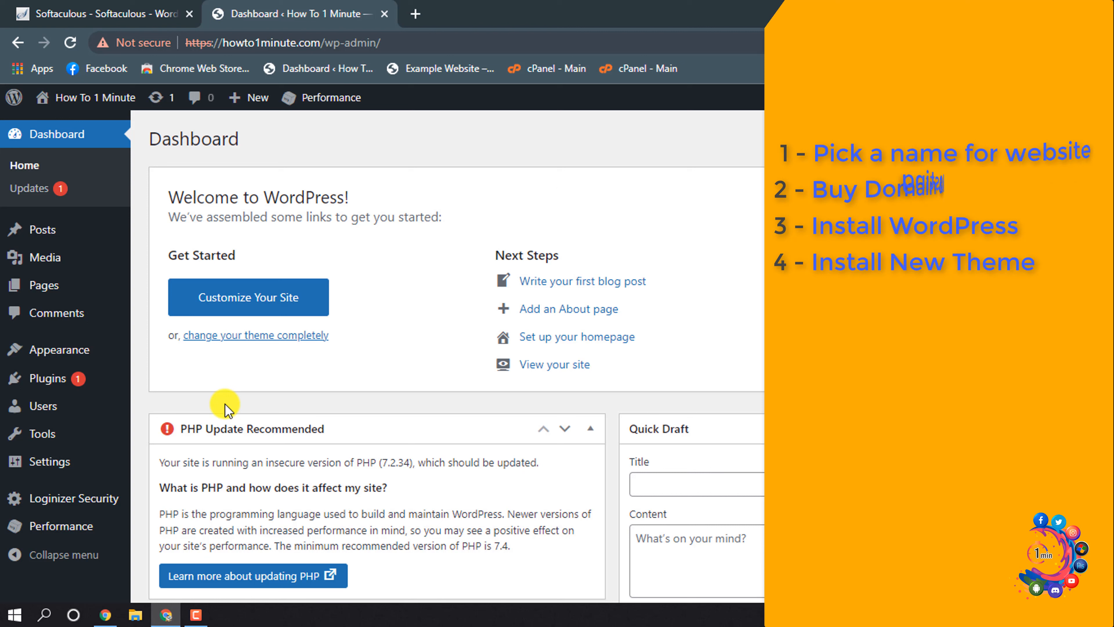
# Step: Search Add New themes for 'astra', then install and activate Astra
pyautogui.moveTo(69, 358)
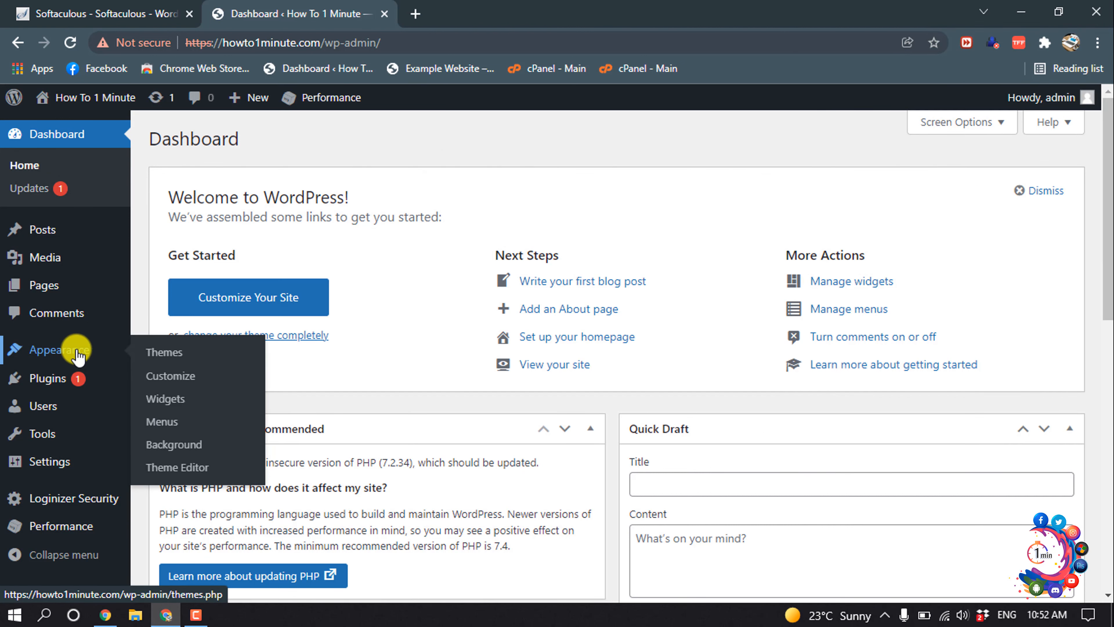
pyautogui.click(180, 356)
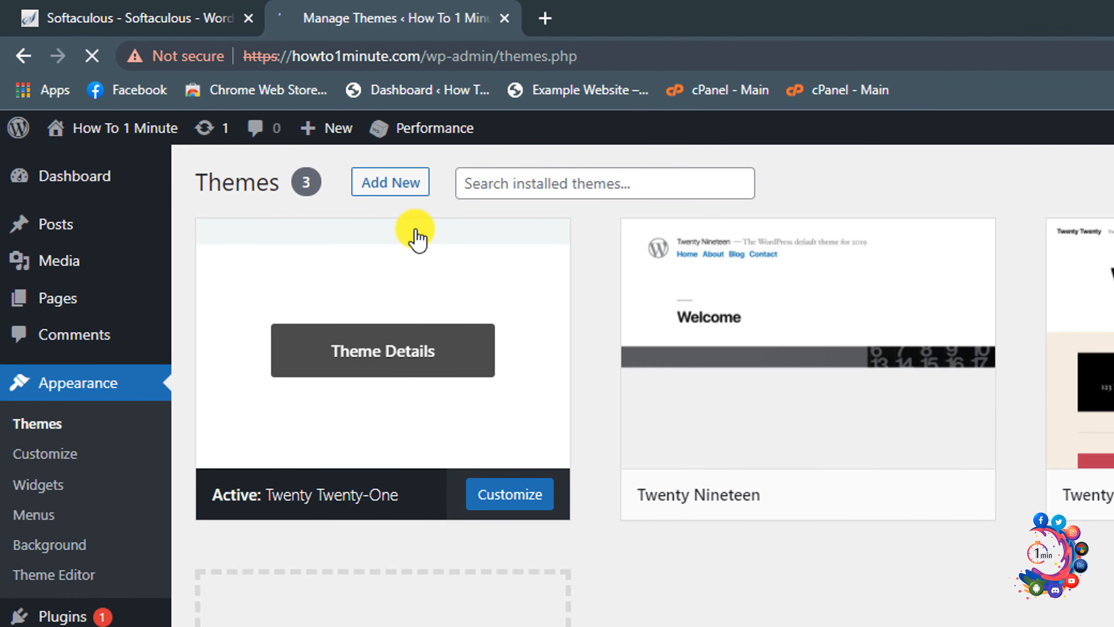
pyautogui.click(411, 186)
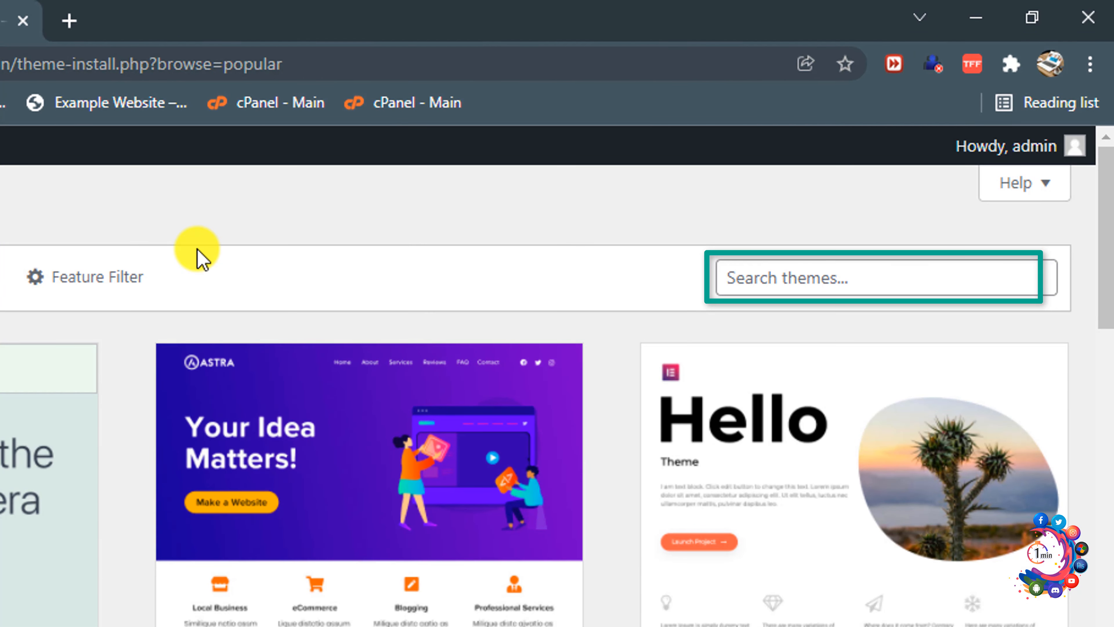
pyautogui.click(790, 275)
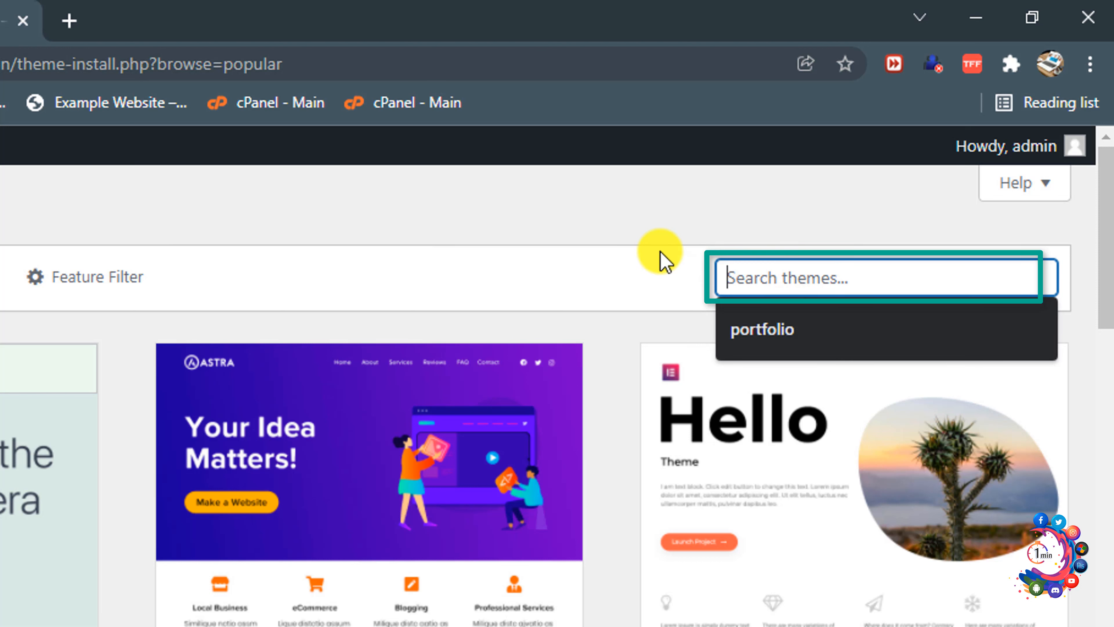
pyautogui.write('astra')
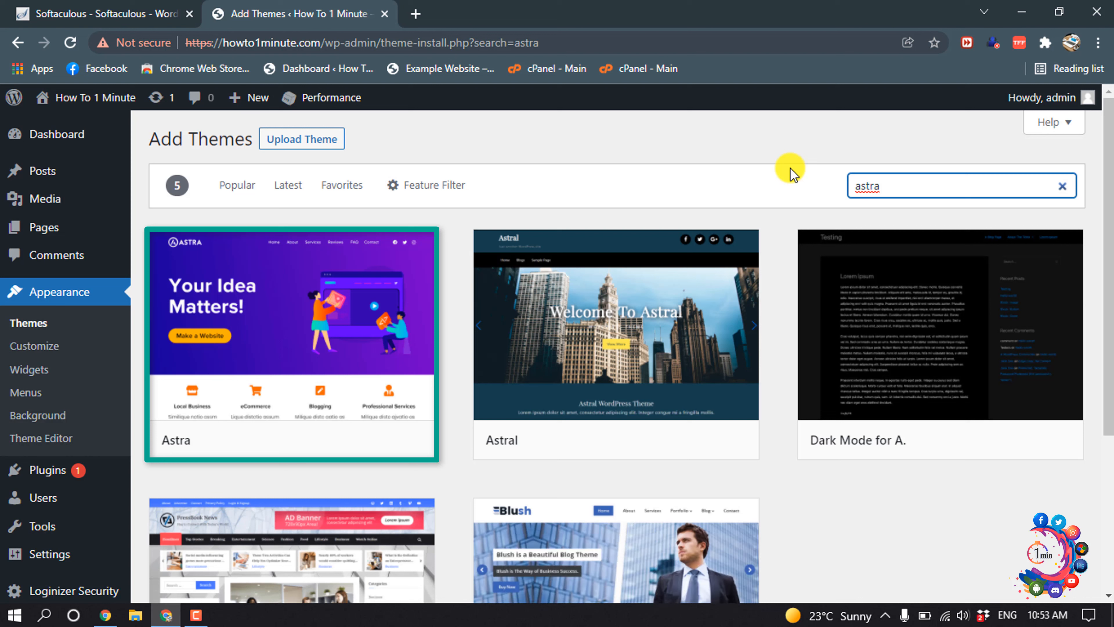
pyautogui.moveTo(277, 362)
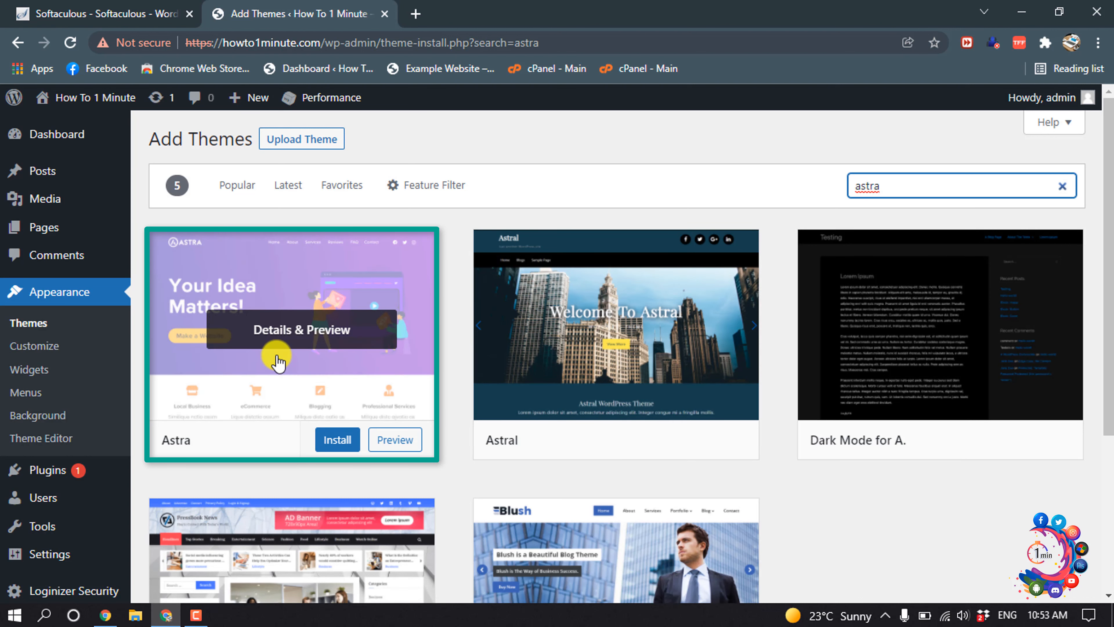
pyautogui.click(337, 440)
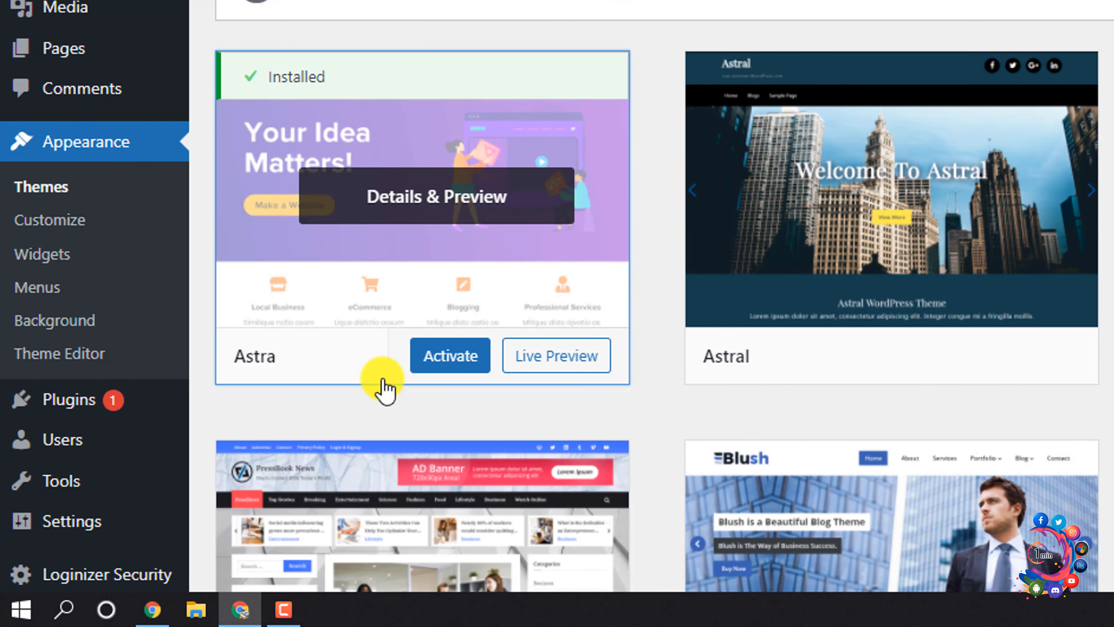
pyautogui.click(443, 363)
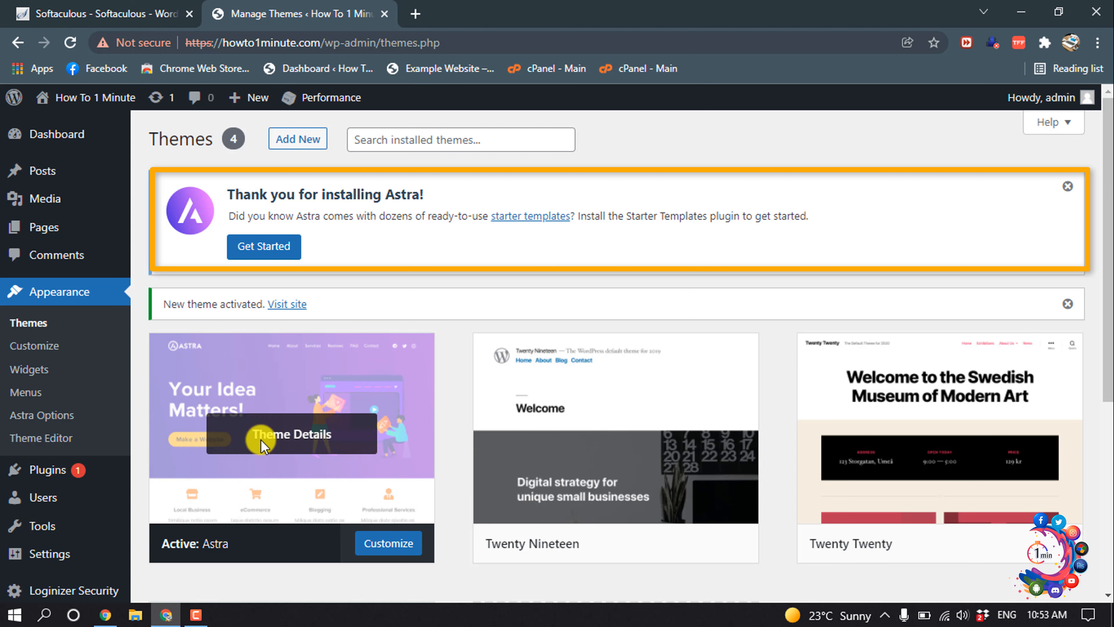
# Step: Start building the site with Astra's starter templates, using Elementor as the page builder
pyautogui.click(266, 250)
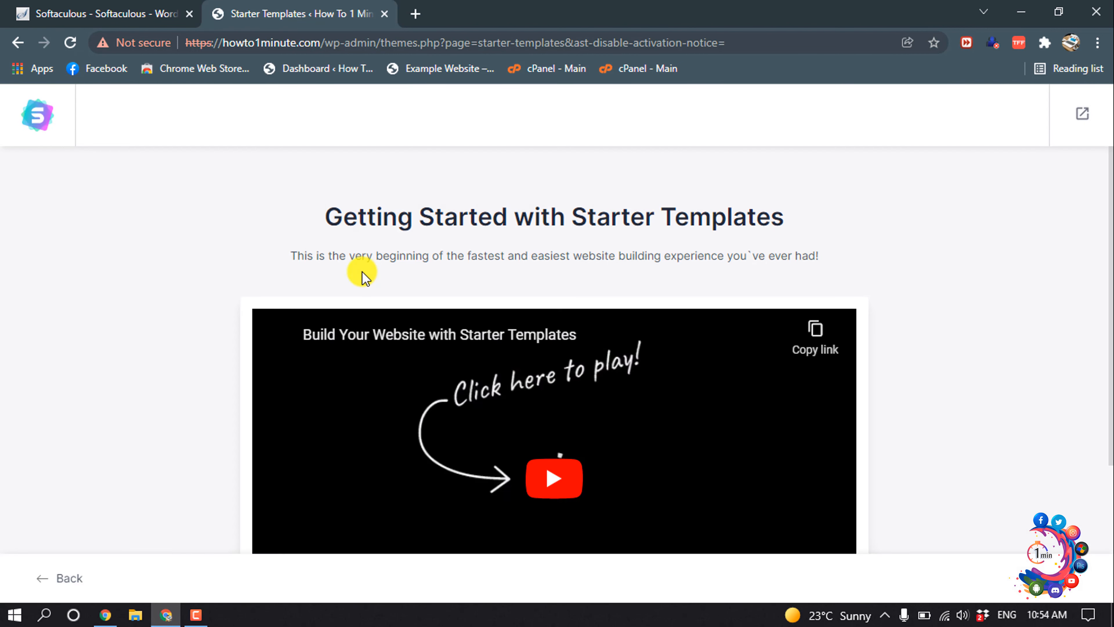
pyautogui.scroll(-5, 362, 272)
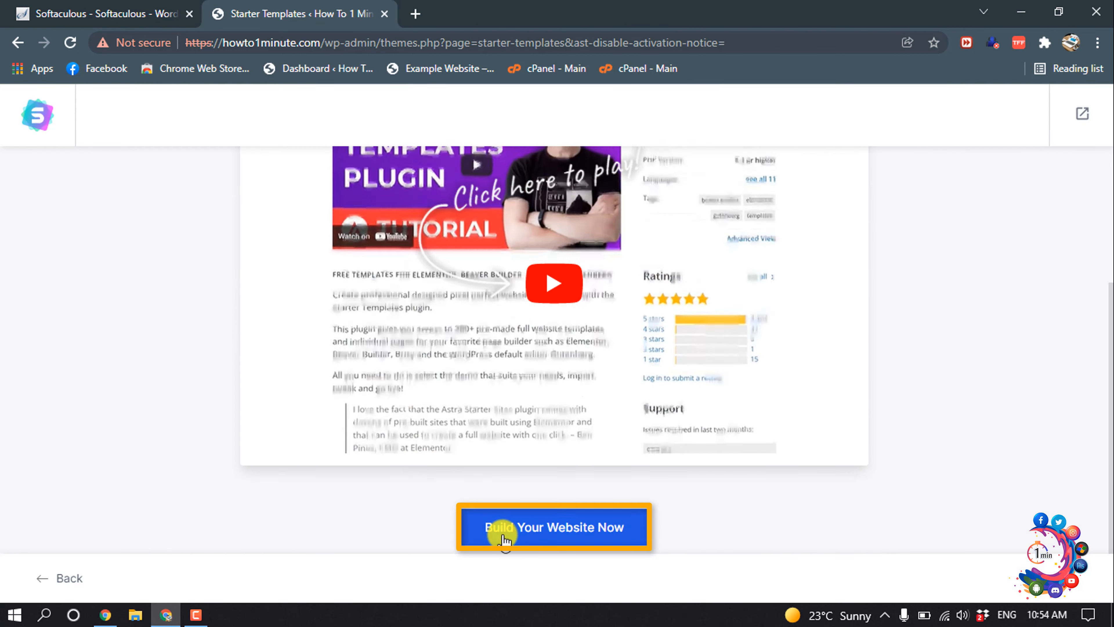
pyautogui.click(522, 531)
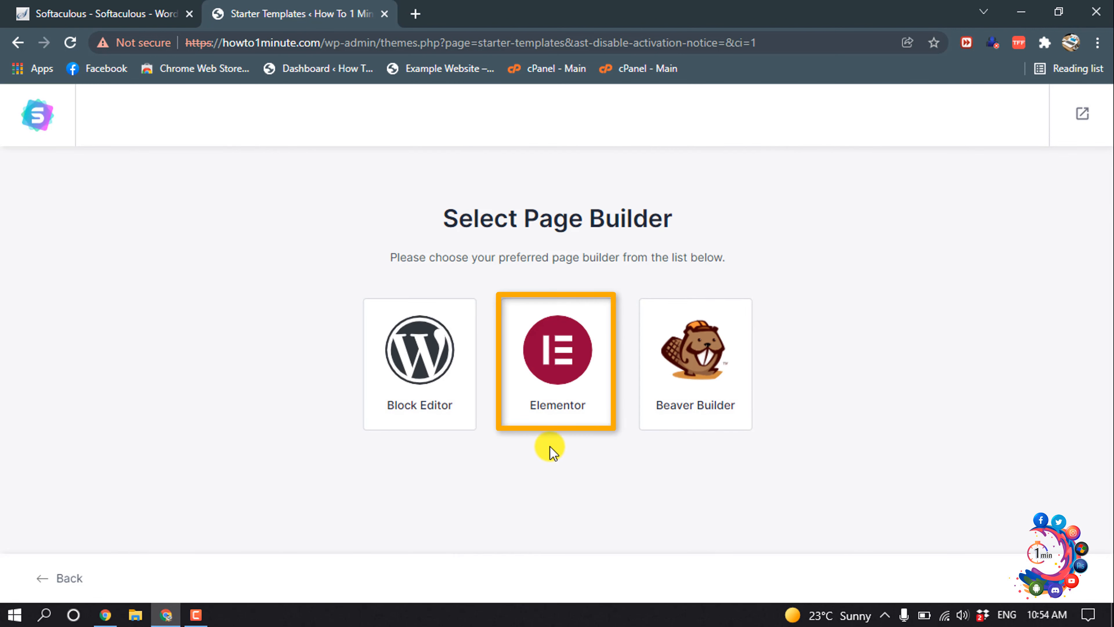
pyautogui.click(562, 365)
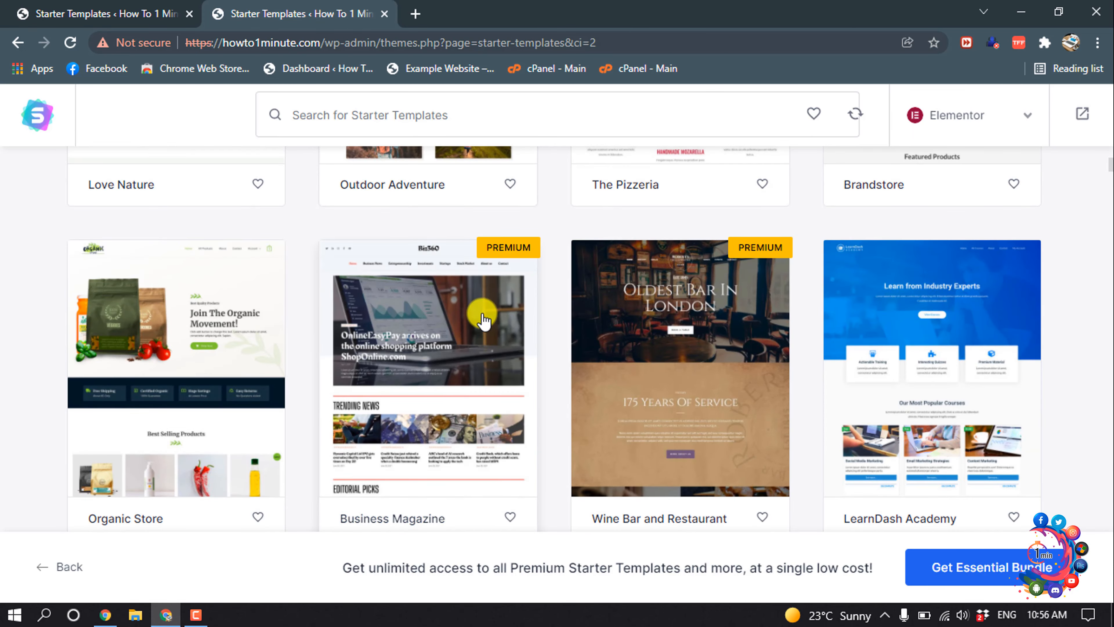
# Step: Browse the template grid and select the Love Nature starter template
pyautogui.scroll(-3, 479, 316)
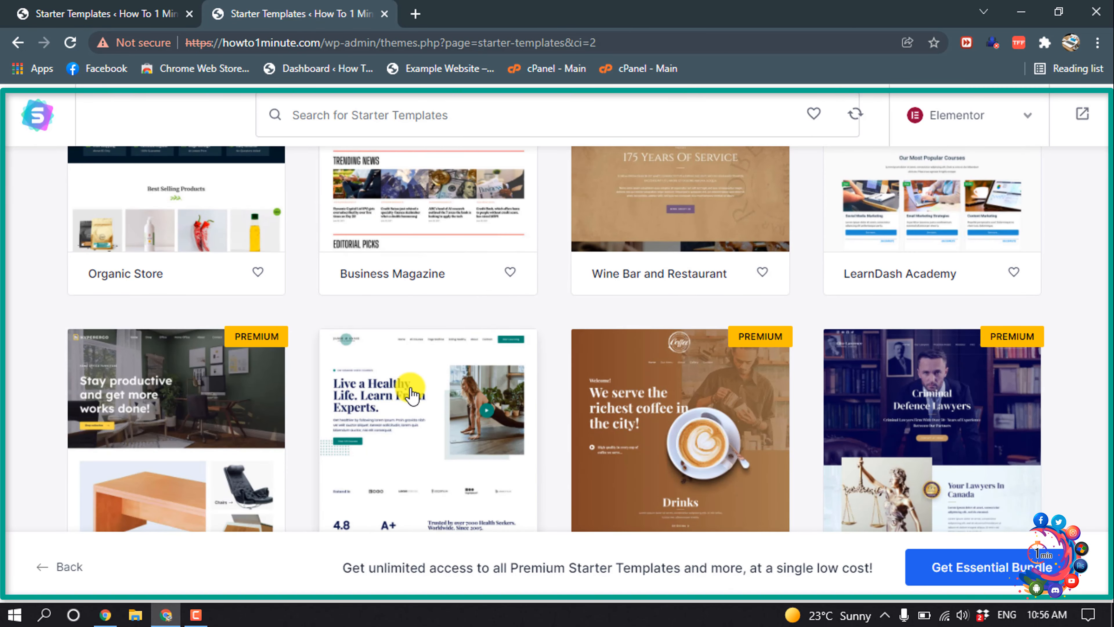
pyautogui.scroll(-5, 412, 393)
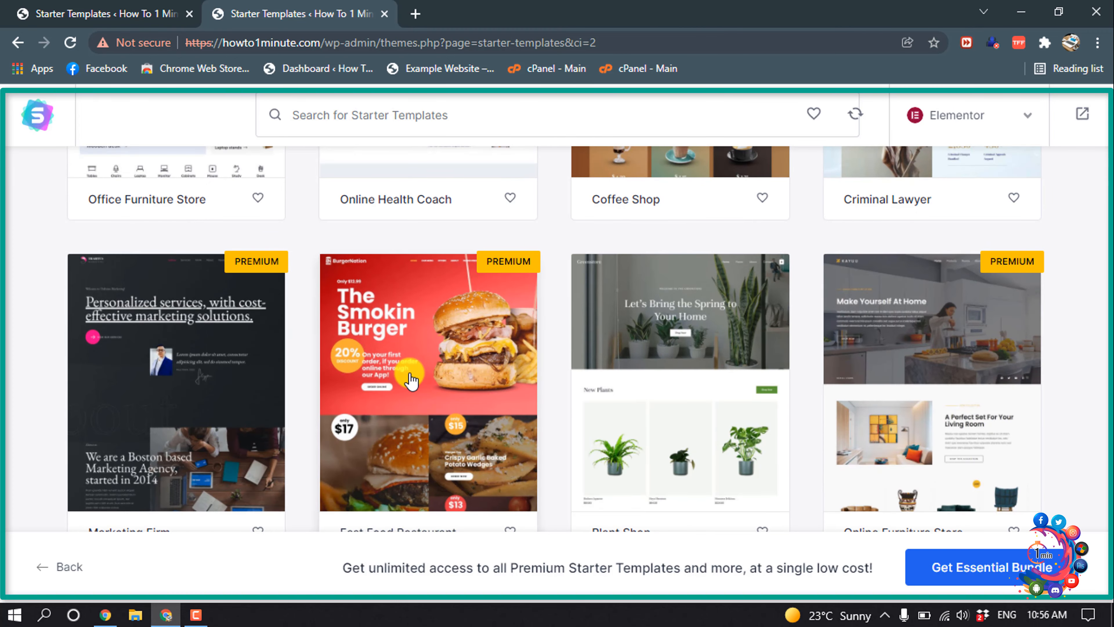
pyautogui.scroll(10, 411, 381)
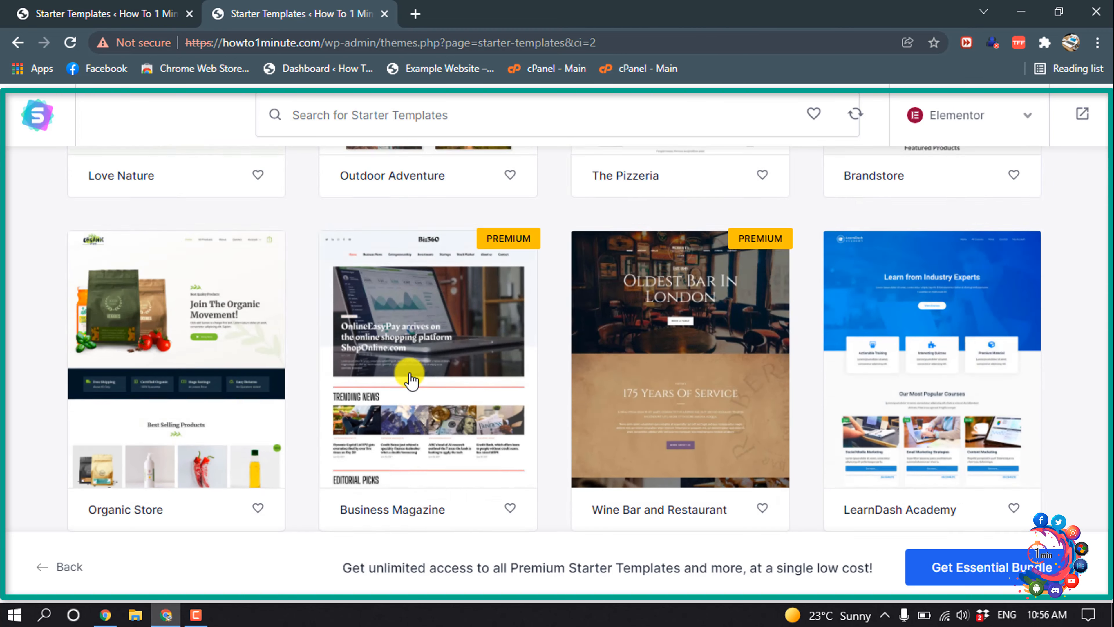
pyautogui.scroll(-3, 172, 386)
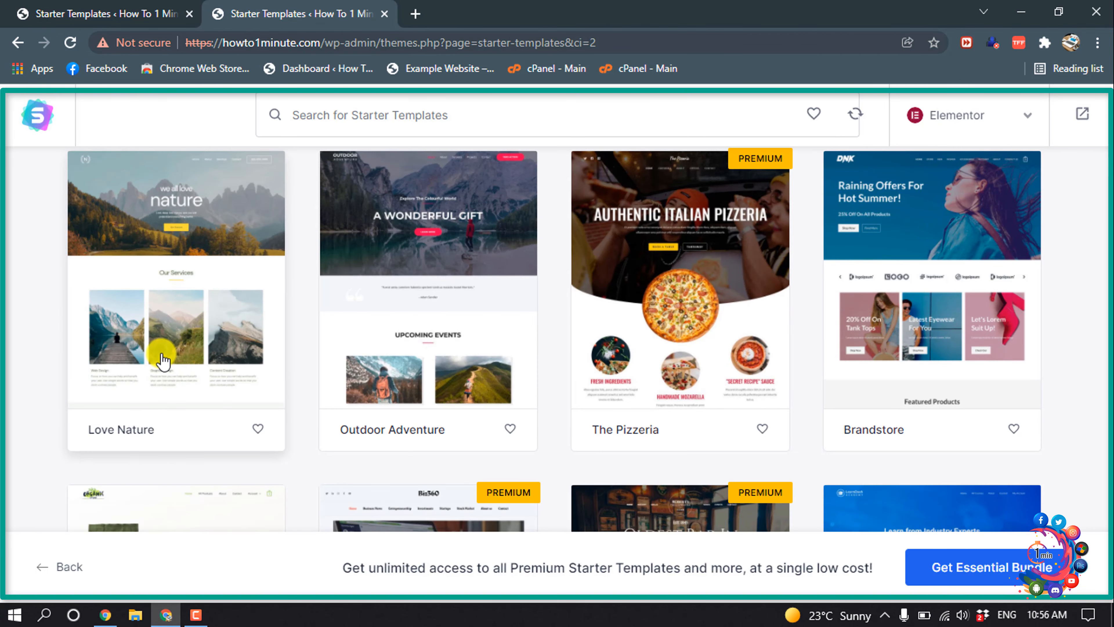
pyautogui.click(174, 313)
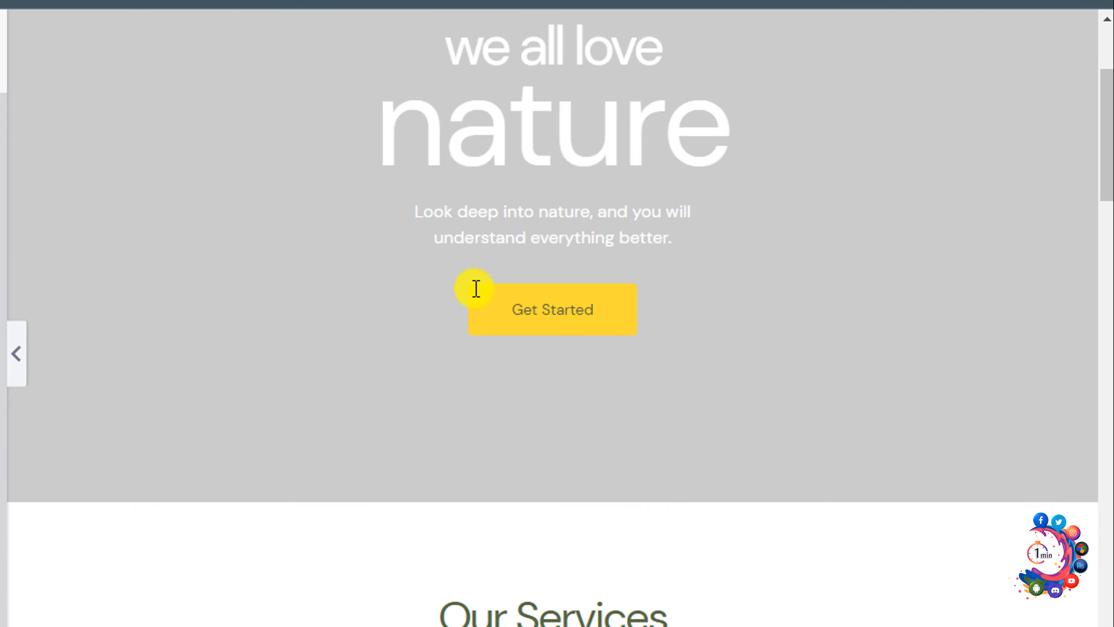
# Step: Skip the logo step and continue with Love Nature's default colours and fonts
pyautogui.scroll(-20, 476, 299)
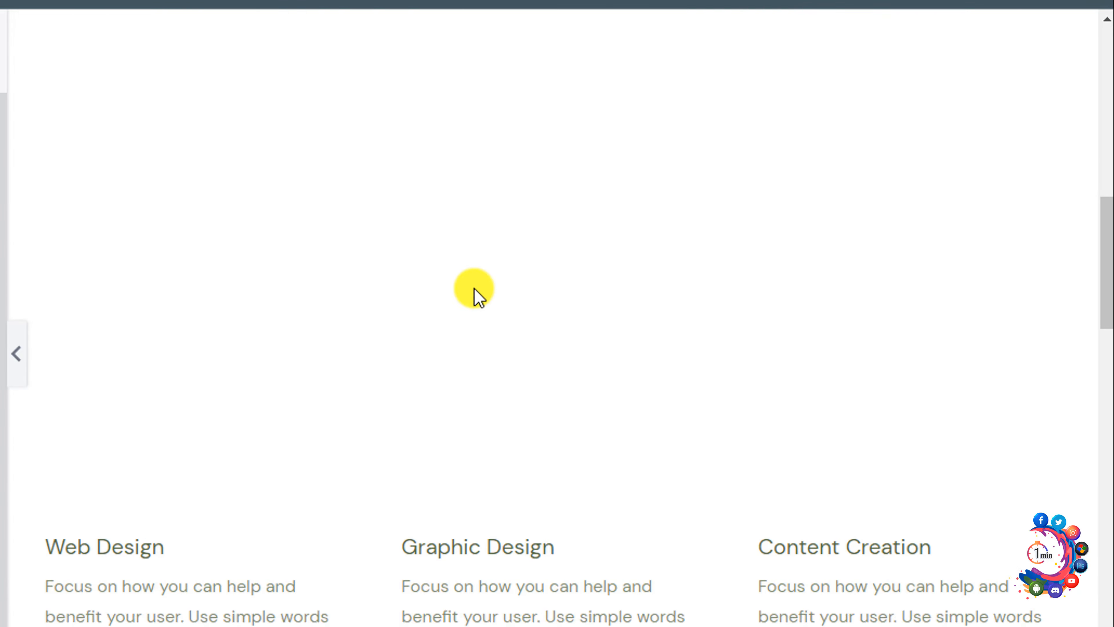
pyautogui.scroll(-10, 476, 298)
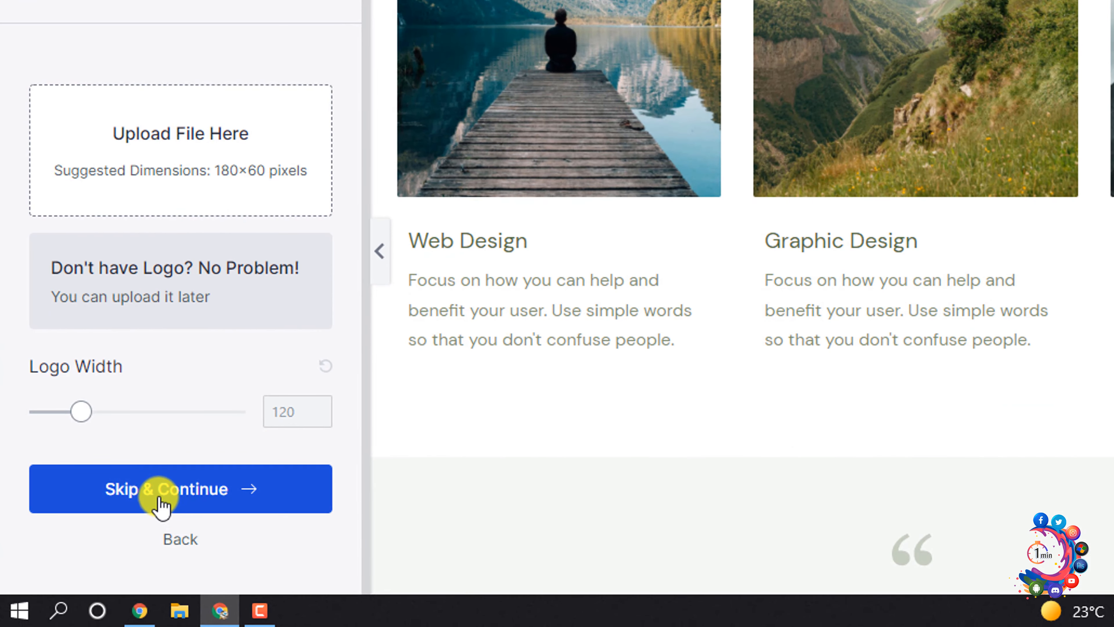
pyautogui.click(166, 494)
pyautogui.scroll(-5, 166, 494)
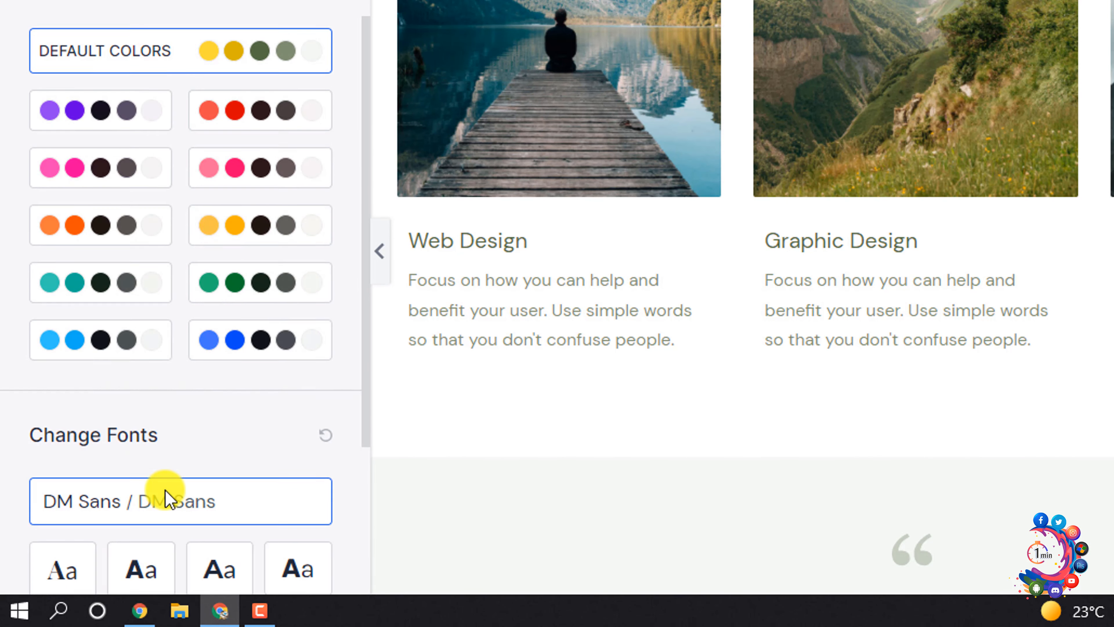
pyautogui.click(169, 494)
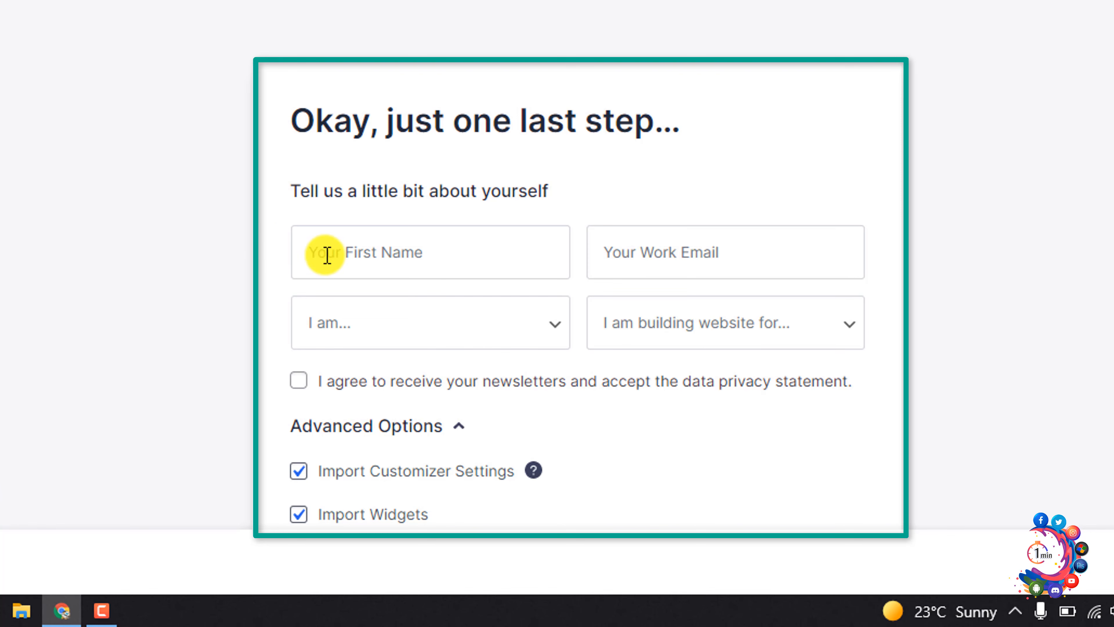
# Step: Fill in the first name and work e-mail from saved autofill entries
pyautogui.click(363, 252)
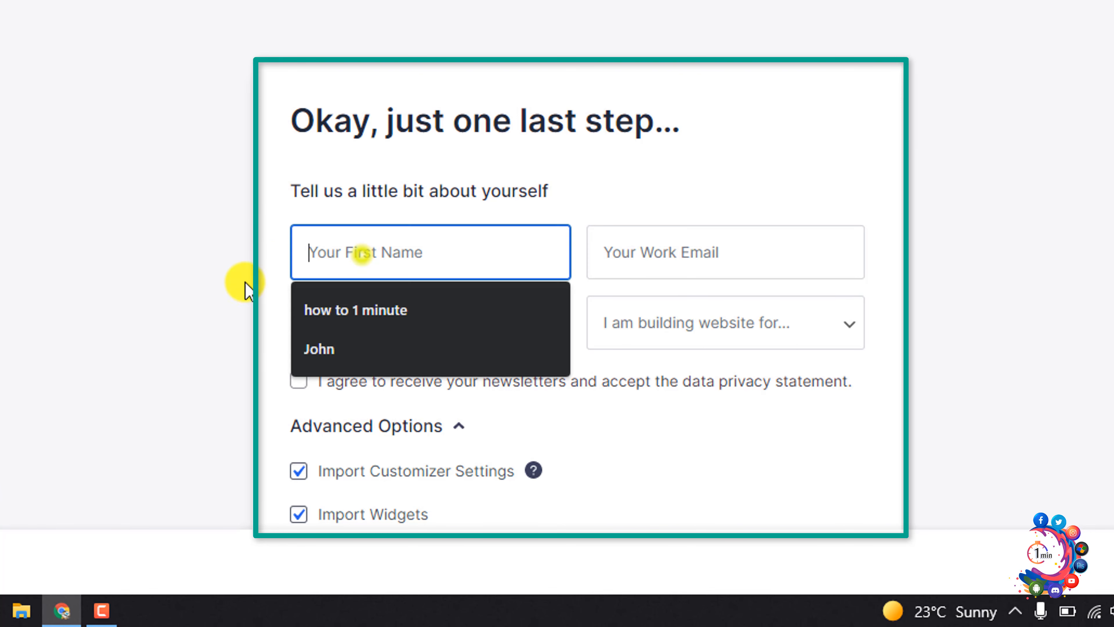
pyautogui.click(354, 329)
pyautogui.click(619, 268)
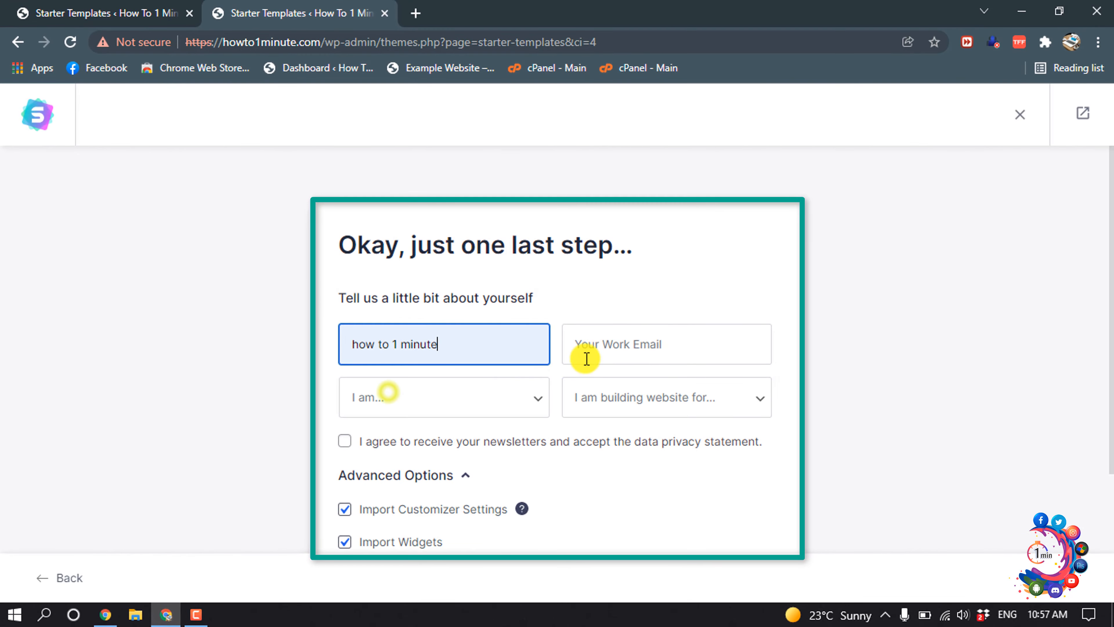
pyautogui.click(577, 386)
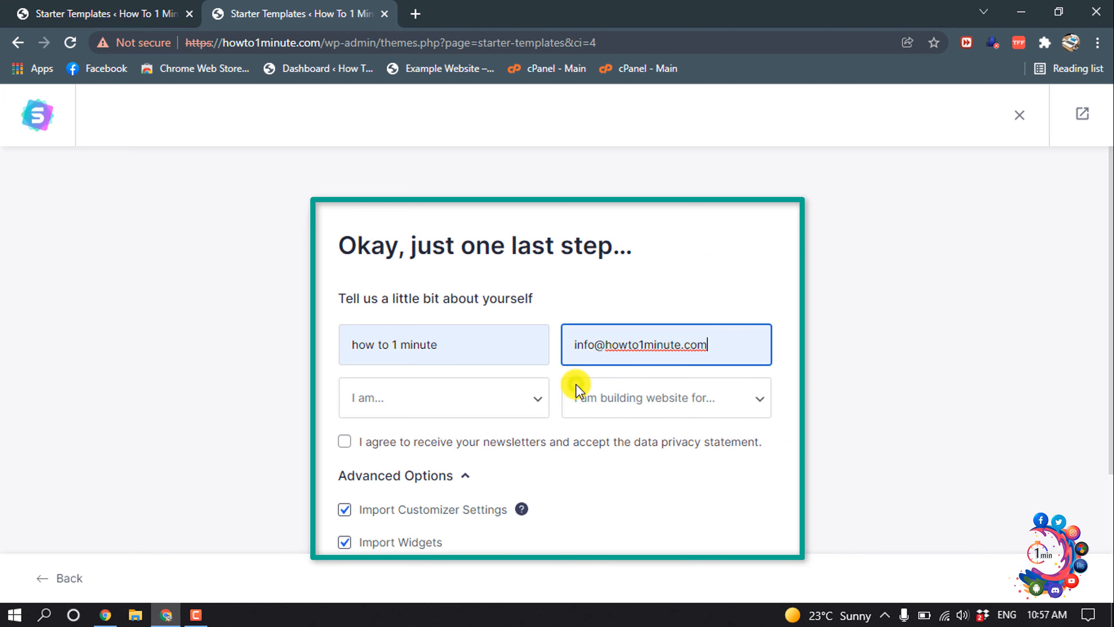
# Step: Choose Intermidiate experience and Myself/My Company, then submit to build the website
pyautogui.click(462, 410)
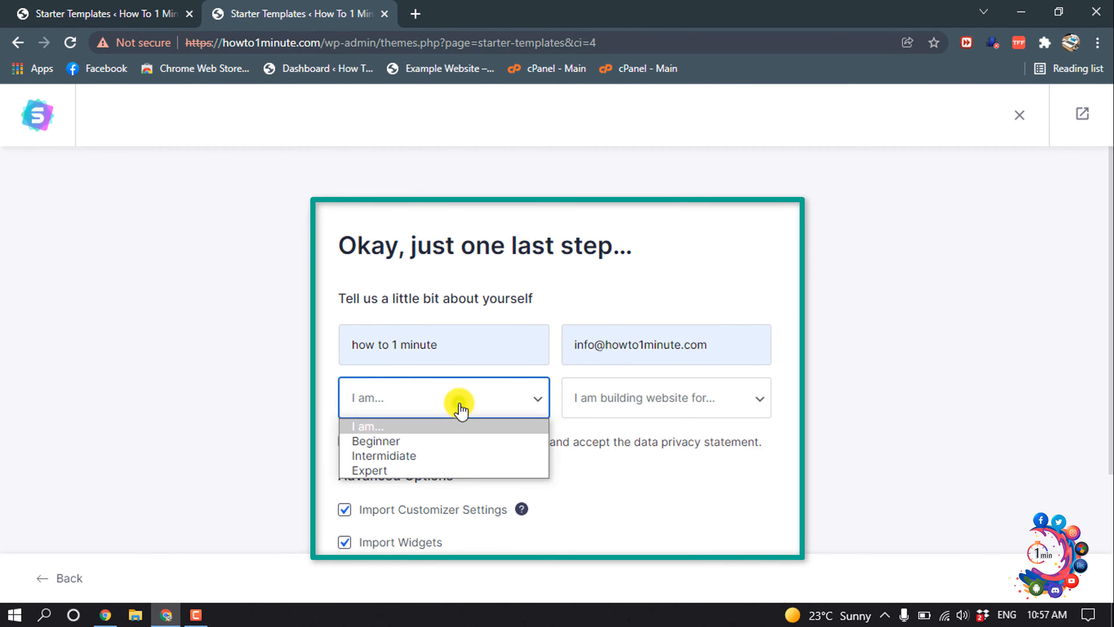
pyautogui.click(397, 457)
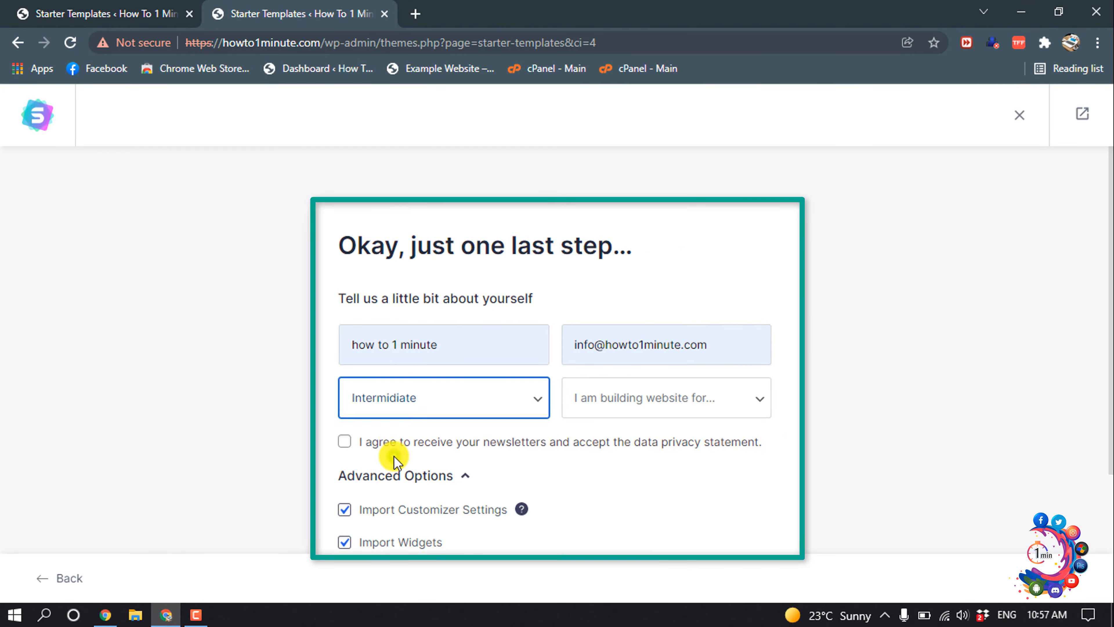
pyautogui.click(619, 397)
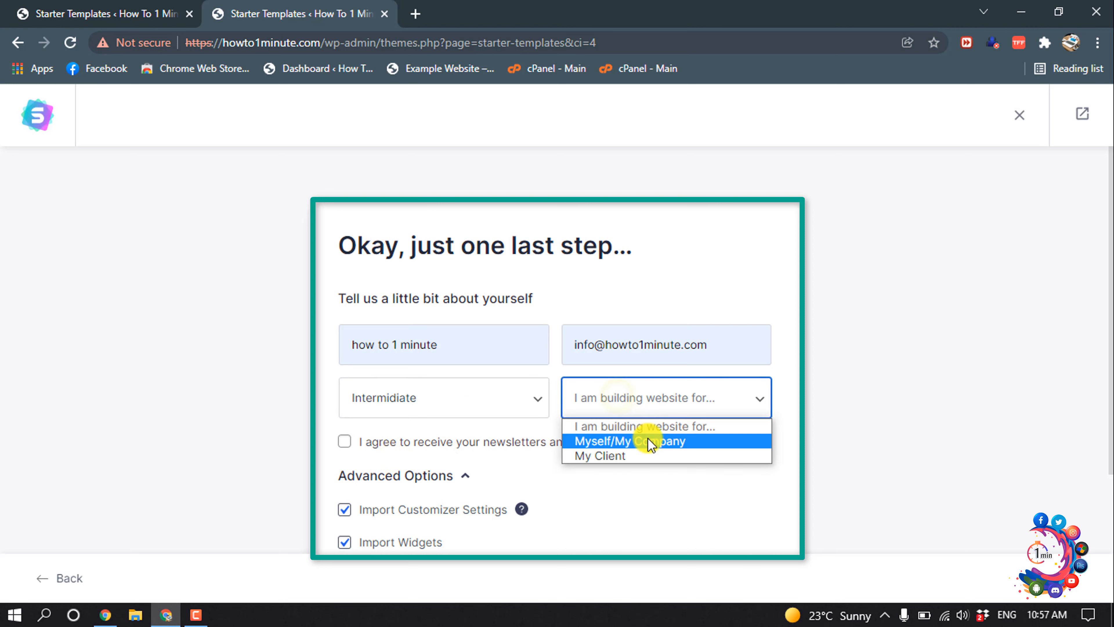
pyautogui.click(643, 441)
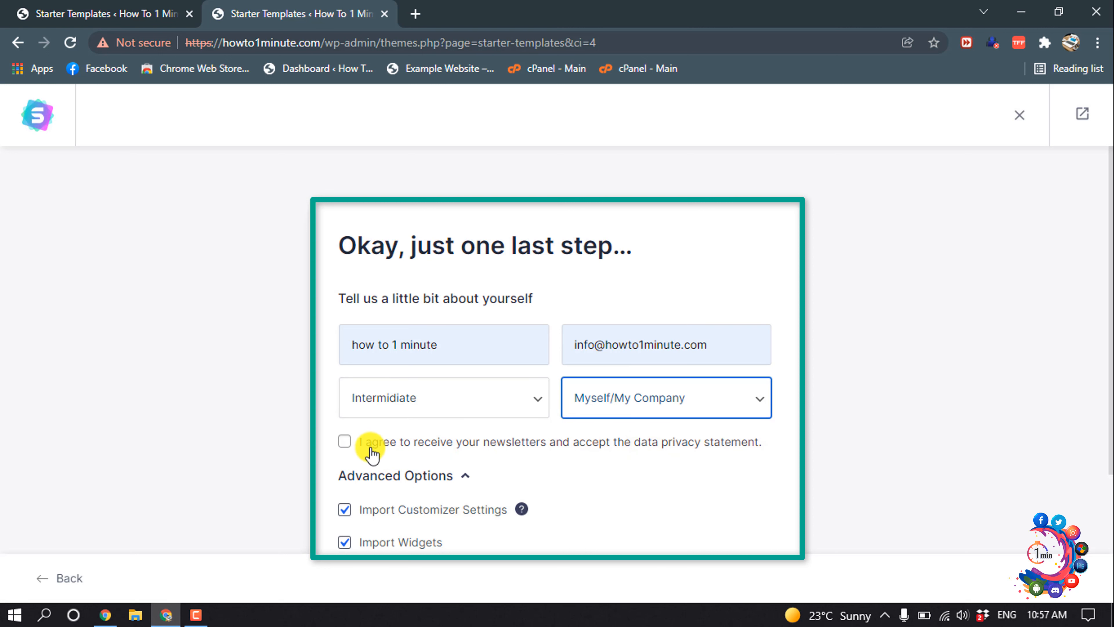
pyautogui.scroll(-4, 352, 443)
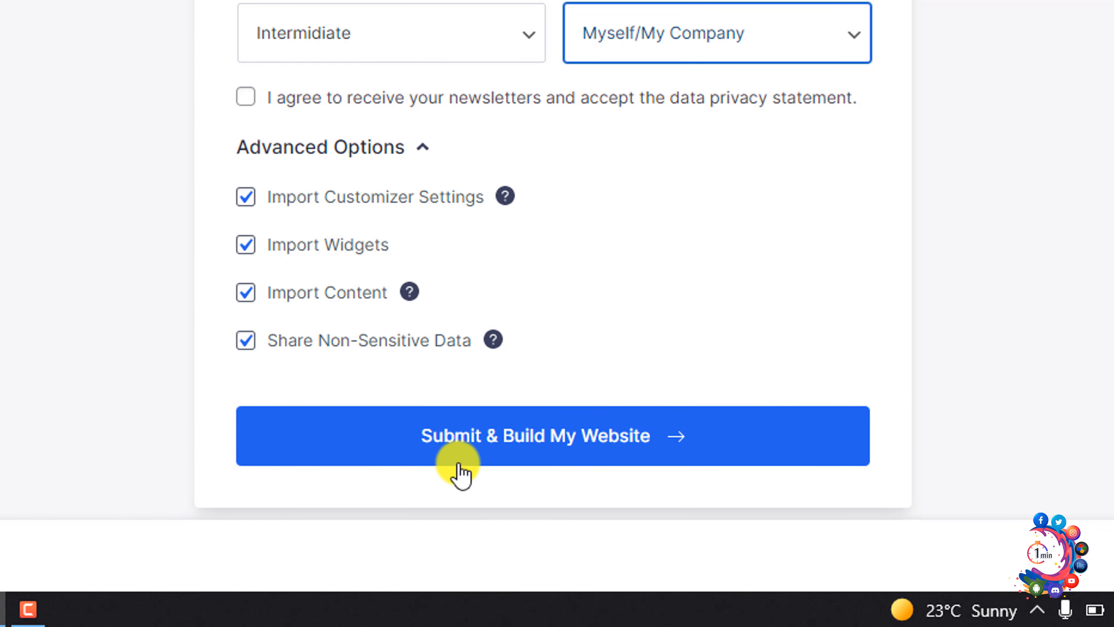
pyautogui.click(488, 455)
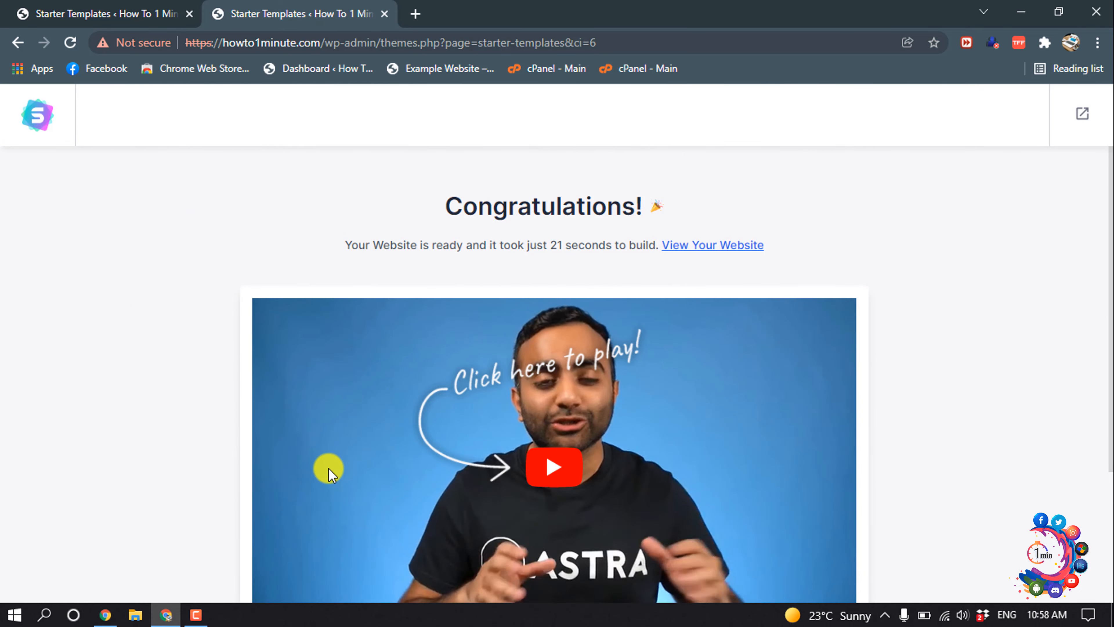
# Step: Load the new Love Nature site in a new tab and open its Home page in Elementor
pyautogui.click(415, 12)
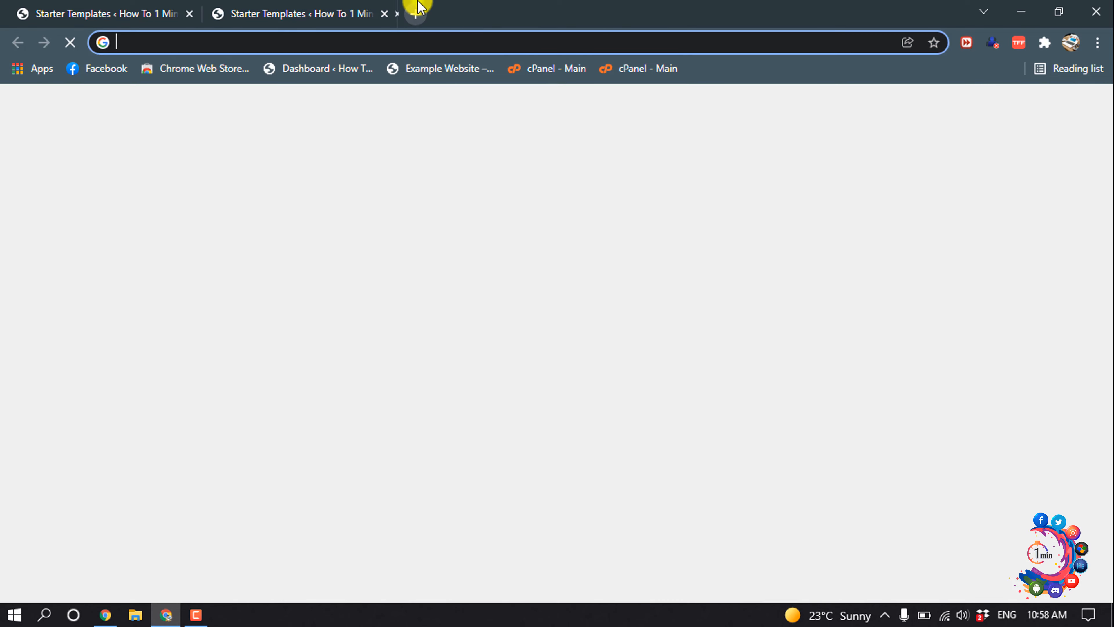
pyautogui.click(430, 68)
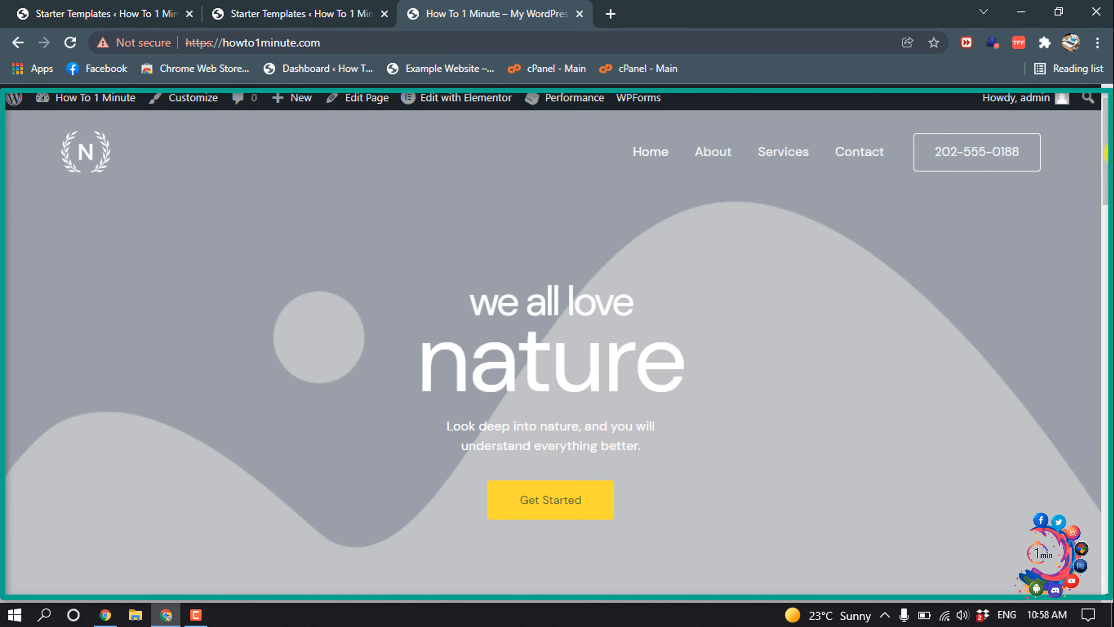
pyautogui.moveTo(1102, 137)
pyautogui.mouseDown()
pyautogui.moveTo(1110, 544)
pyautogui.moveTo(1107, 152)
pyautogui.mouseUp()
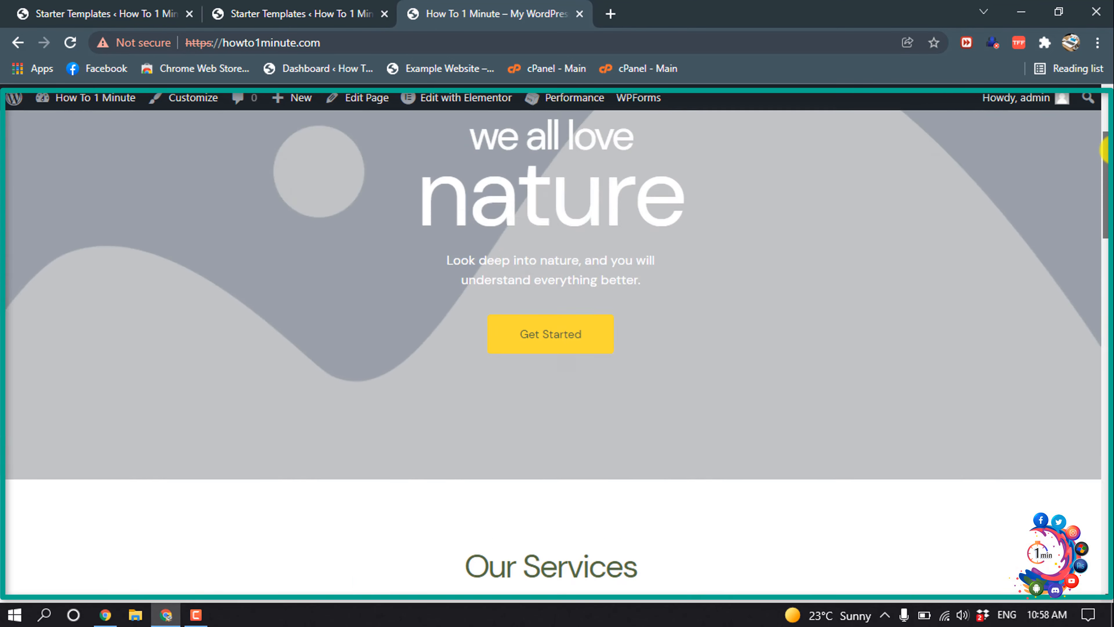
pyautogui.moveTo(1107, 152); pyautogui.dragTo(1108, 123)
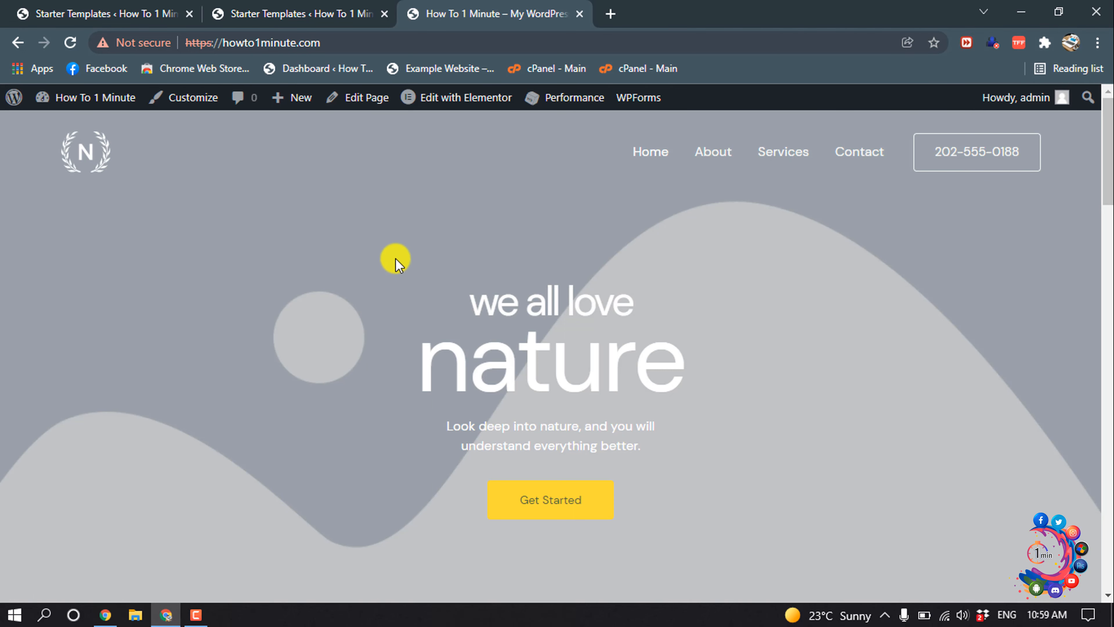
pyautogui.moveTo(422, 107)
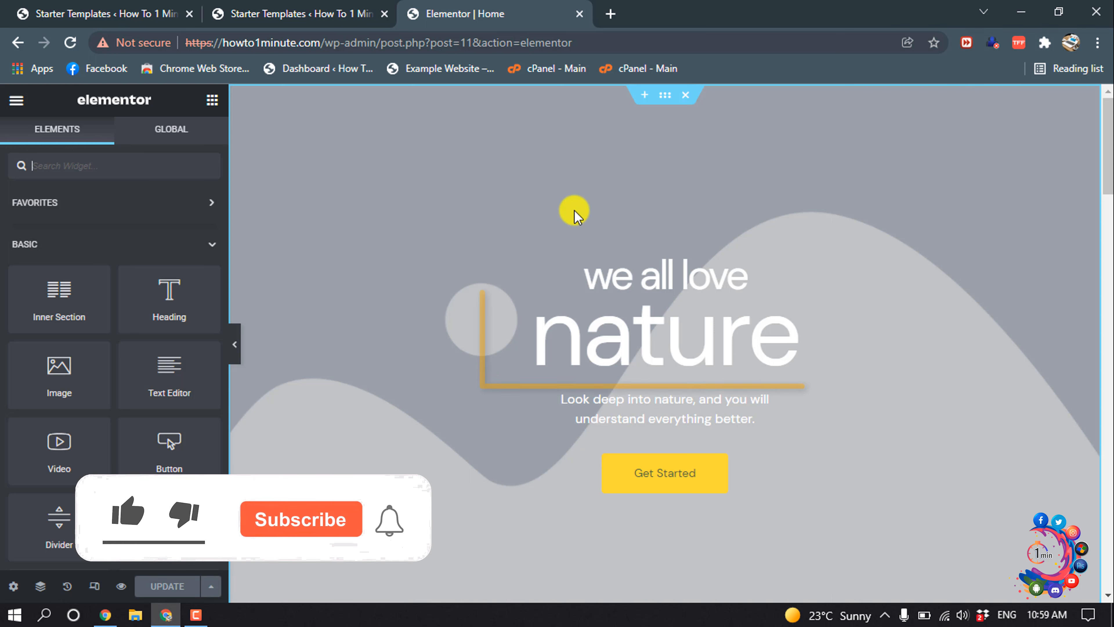
# Step: Replace the hero heading 'nature' with 'Welcome to How to 1 Minute'
pyautogui.click(652, 277)
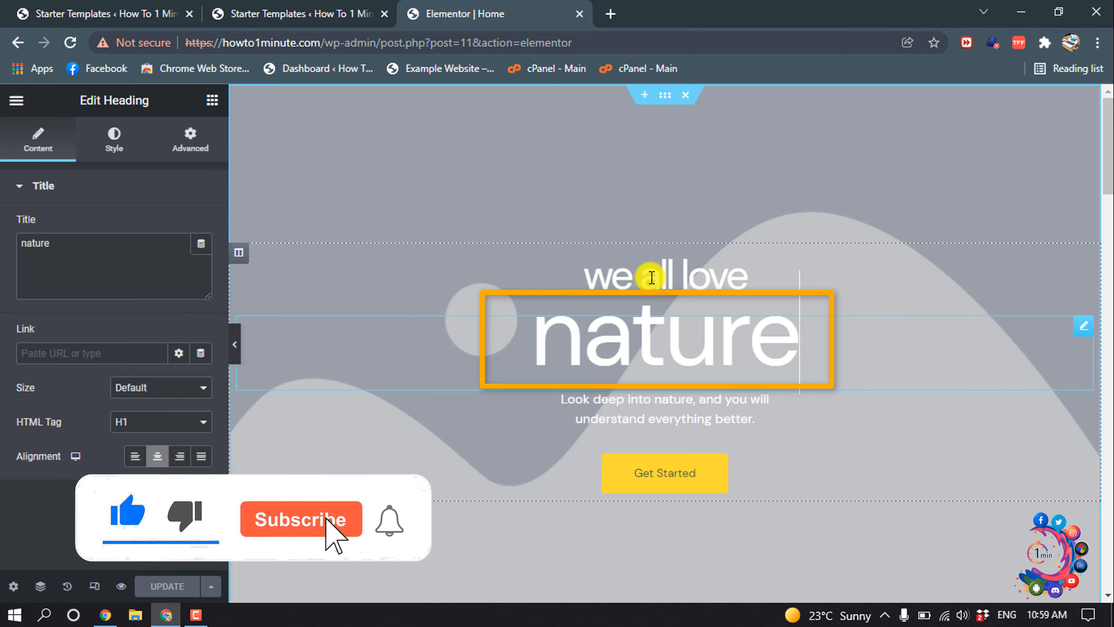
pyautogui.doubleClick(75, 244)
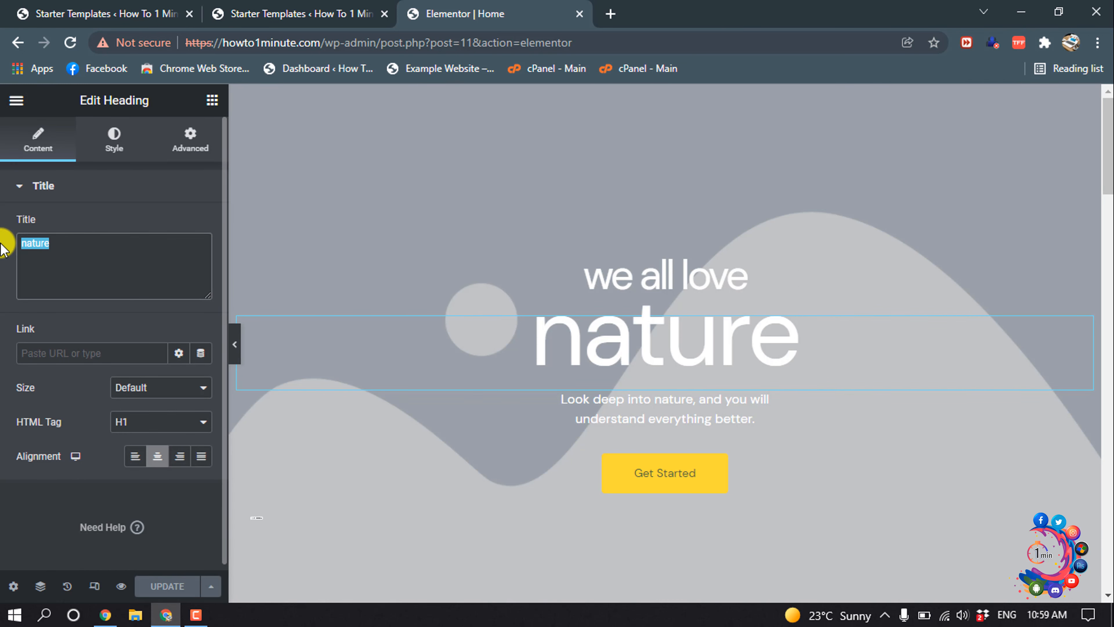
pyautogui.write('Welcome')
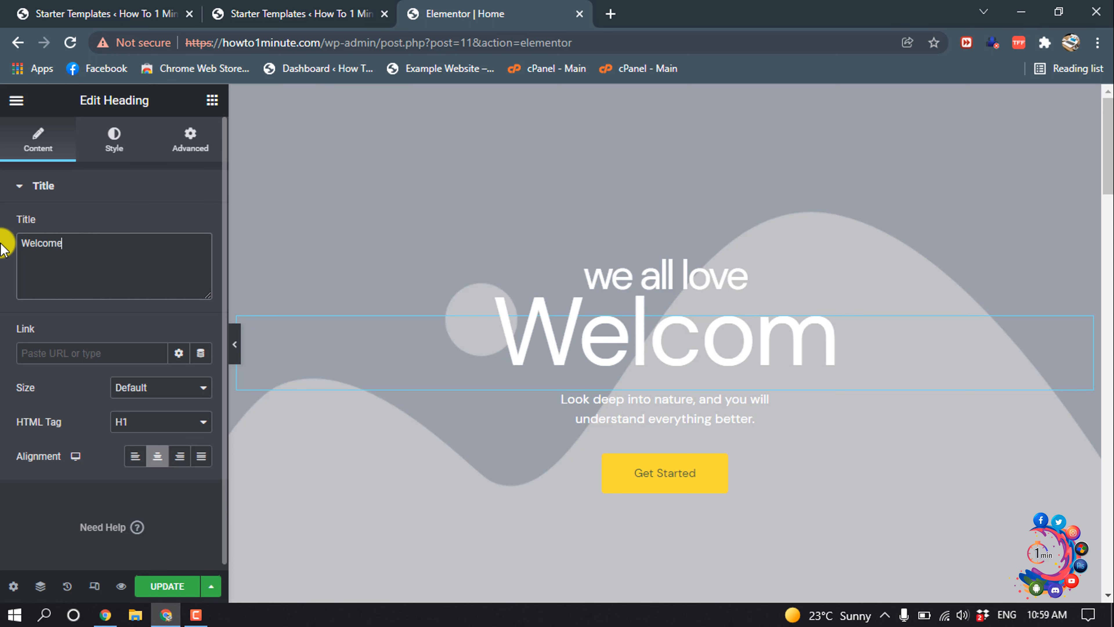
pyautogui.write(' to How')
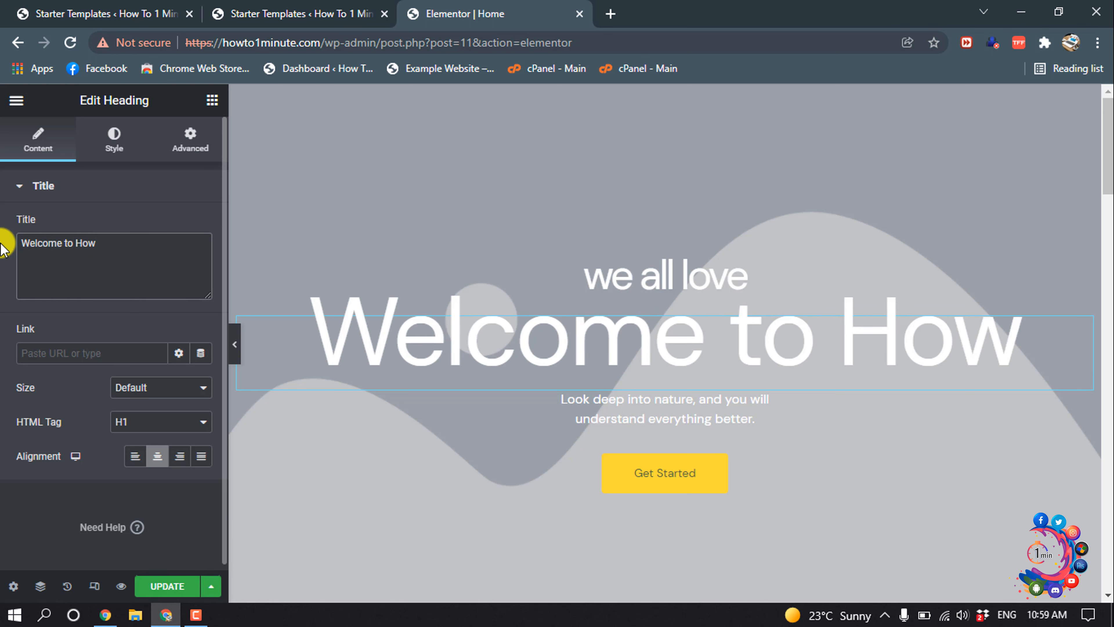
pyautogui.write(' to')
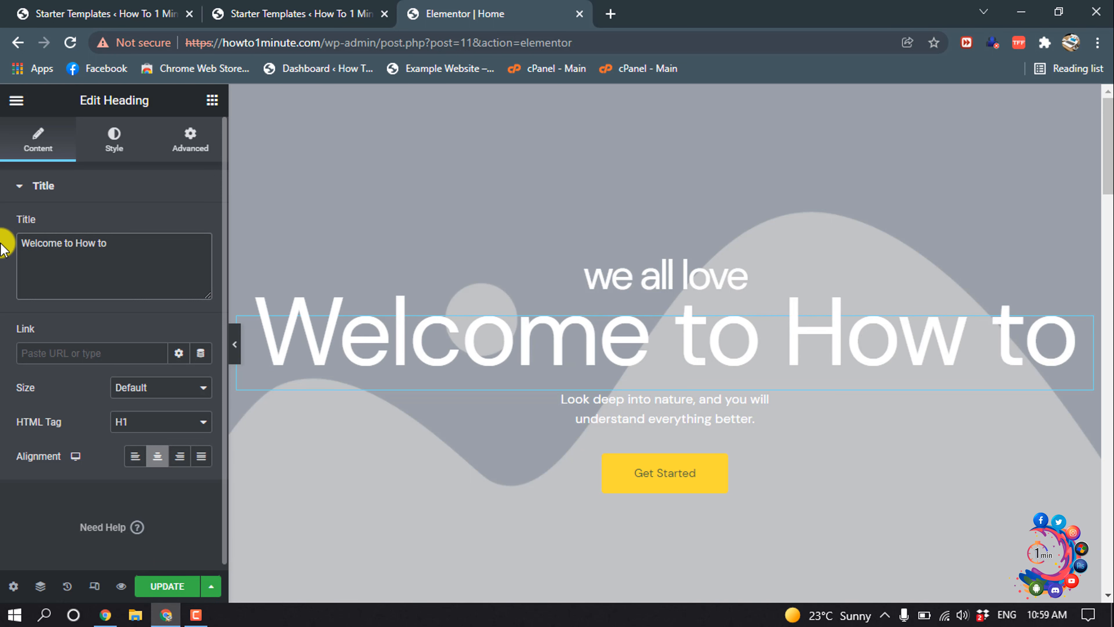
pyautogui.write(' 1 Minute')
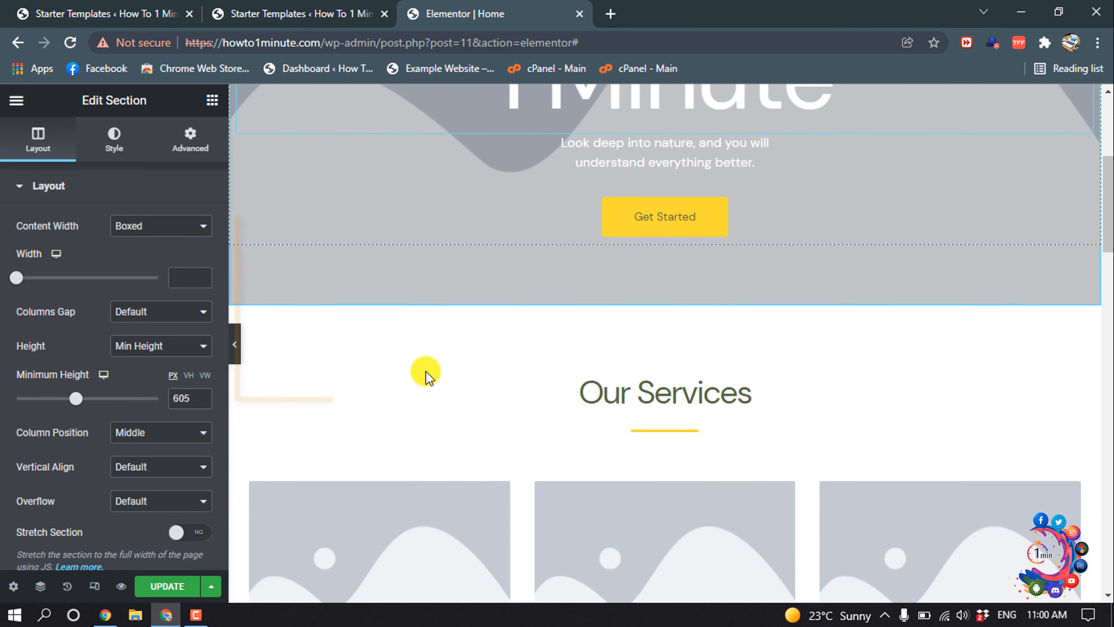
# Step: Set the Web Design service image to the first portrait photo from the Media Library
pyautogui.scroll(-5, 425, 373)
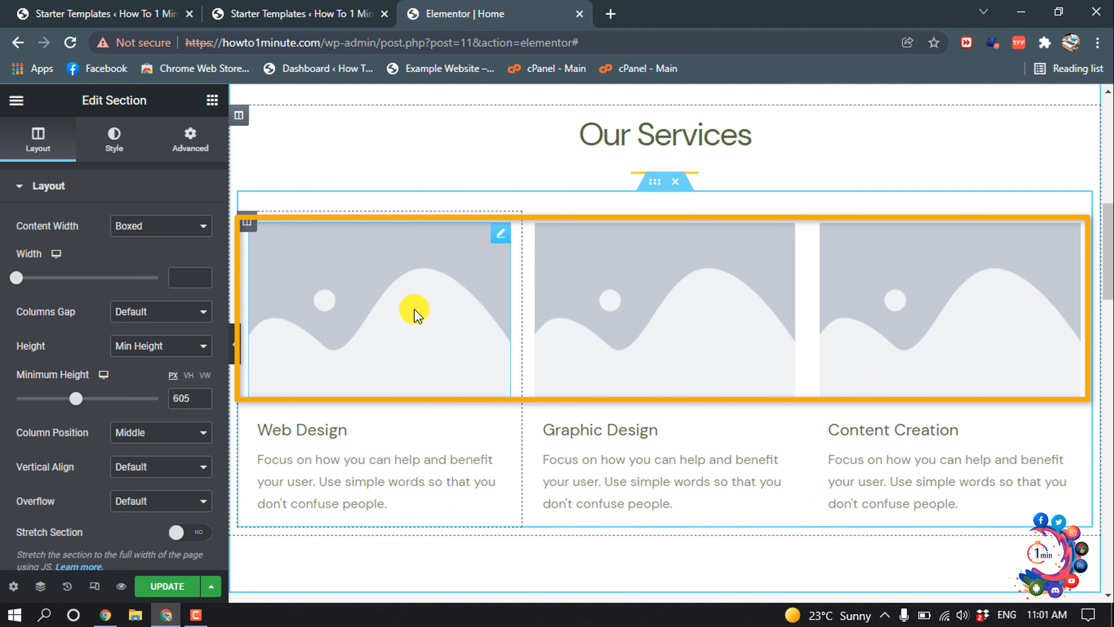
pyautogui.click(433, 294)
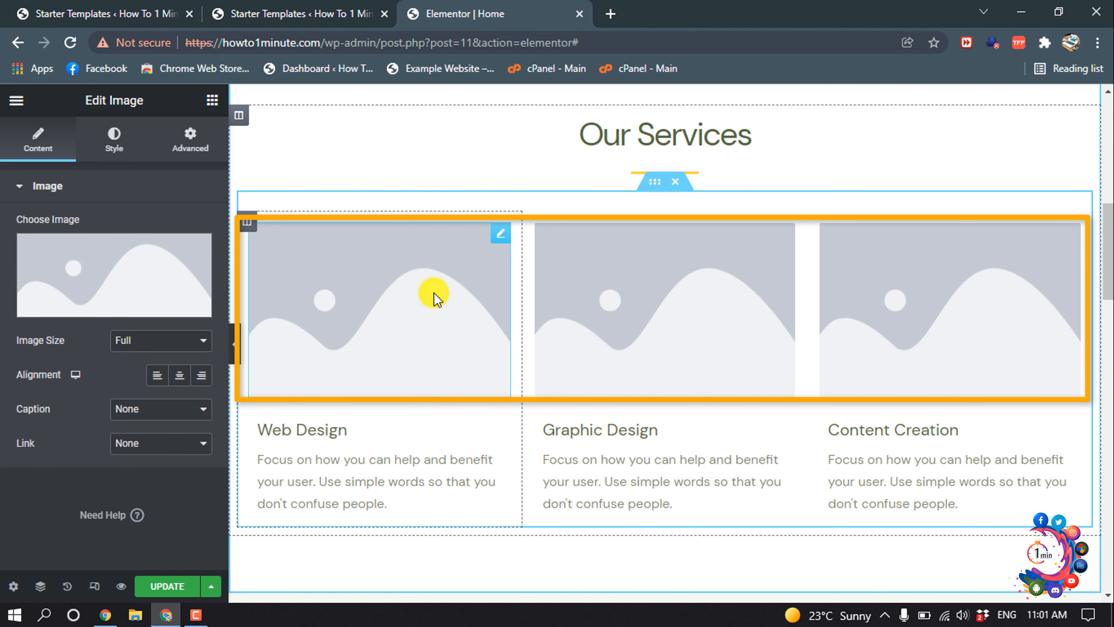
pyautogui.click(68, 268)
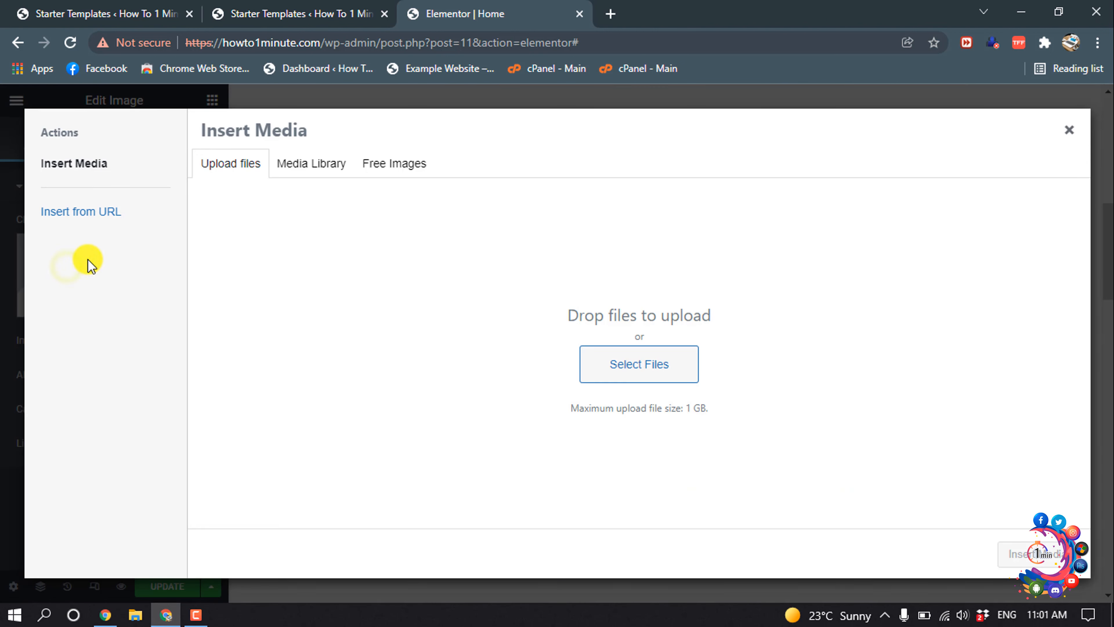
pyautogui.click(305, 166)
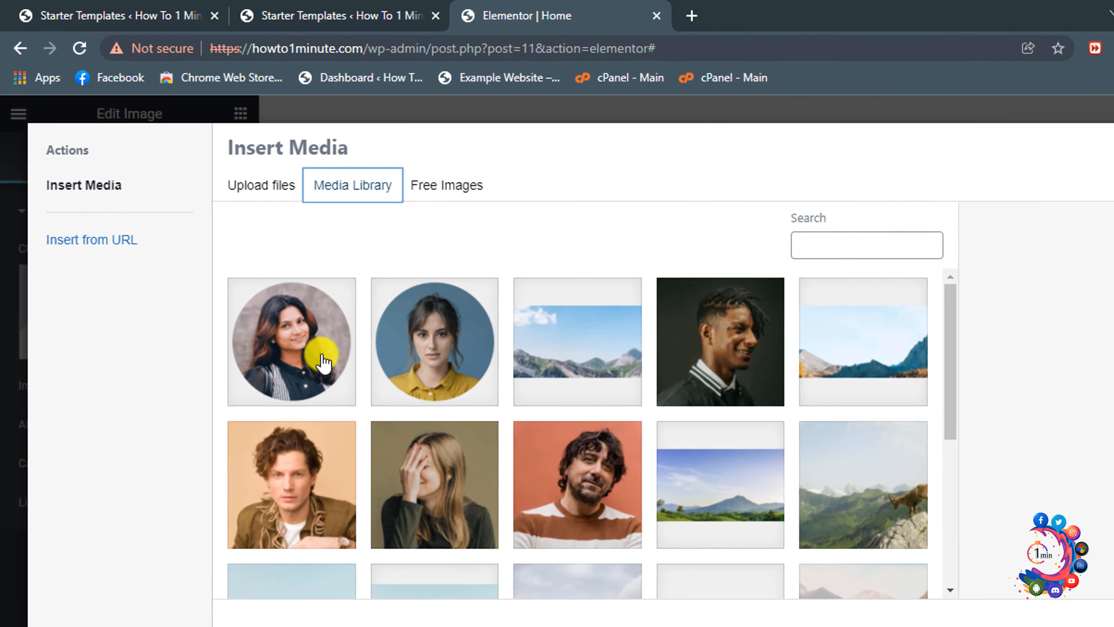
pyautogui.click(323, 362)
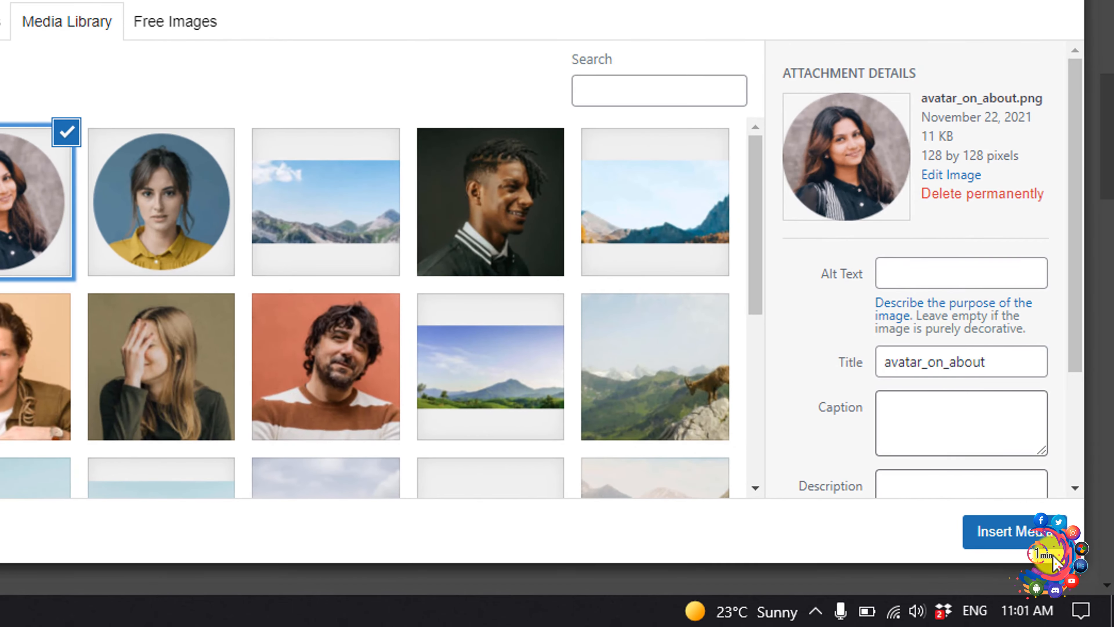
pyautogui.click(1022, 531)
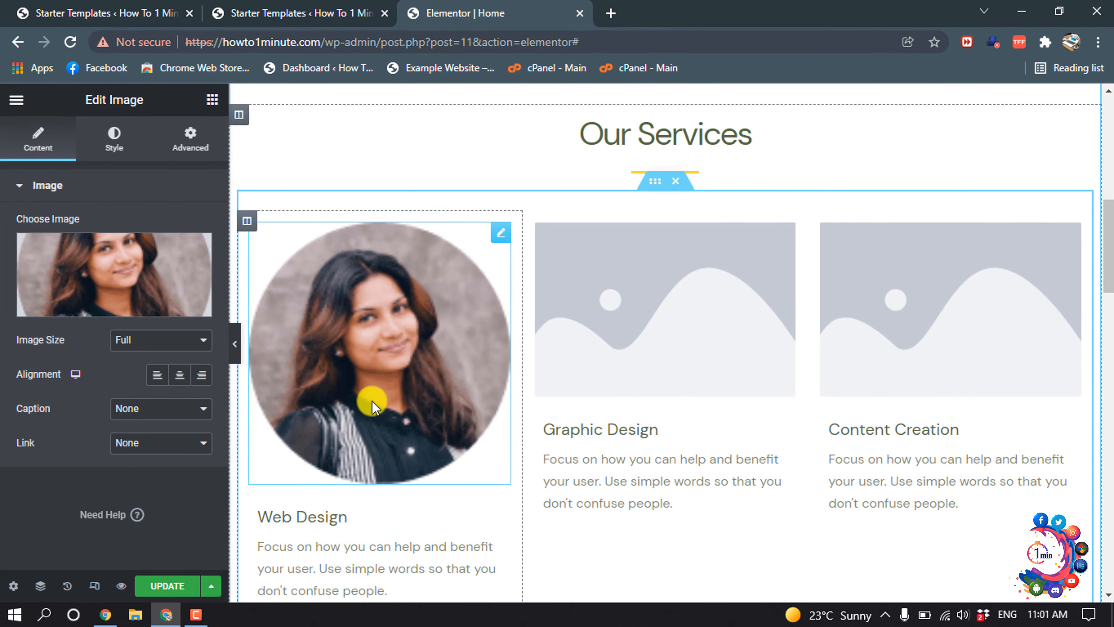
# Step: Set Graphic Design to the yellow-shirt portrait and Content Creation to the hand-on-face photo
pyautogui.click(648, 346)
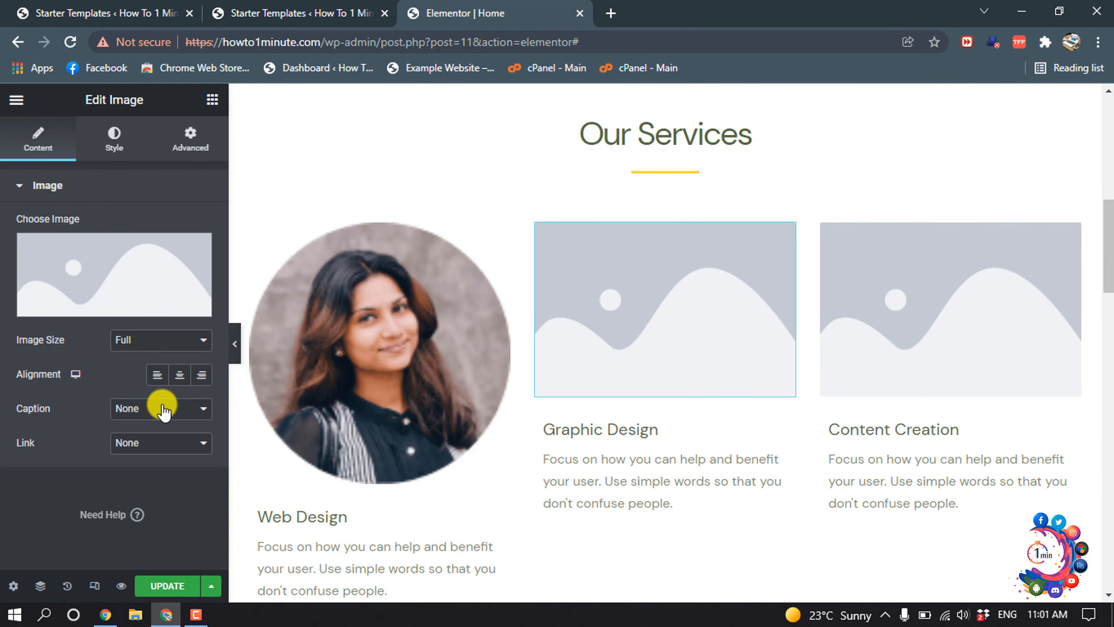
pyautogui.click(145, 270)
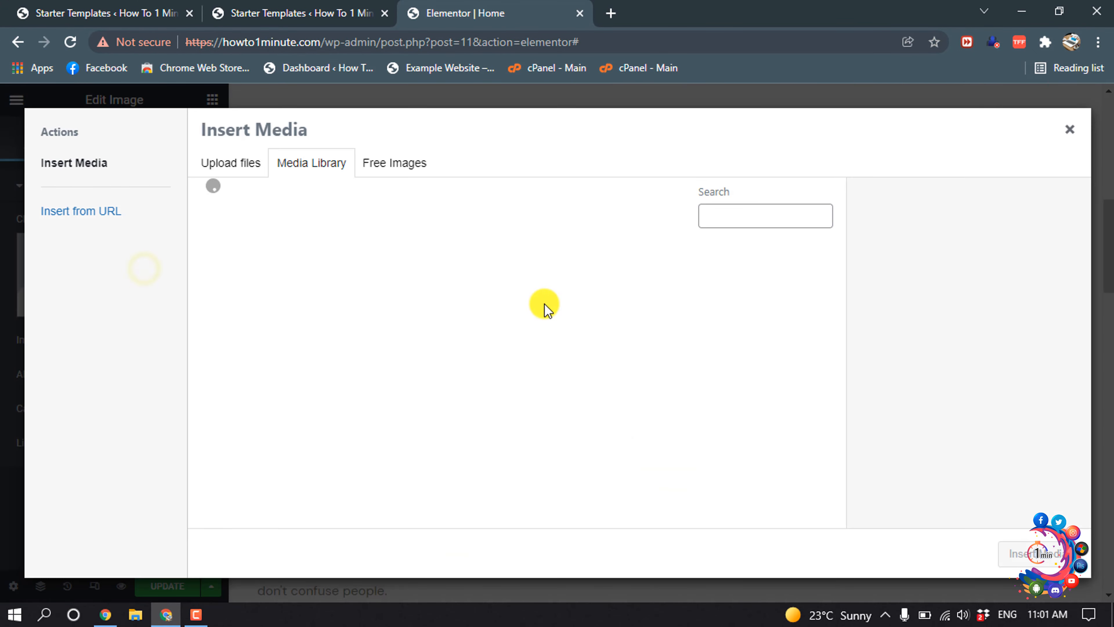
pyautogui.click(378, 349)
pyautogui.click(1029, 554)
pyautogui.click(893, 312)
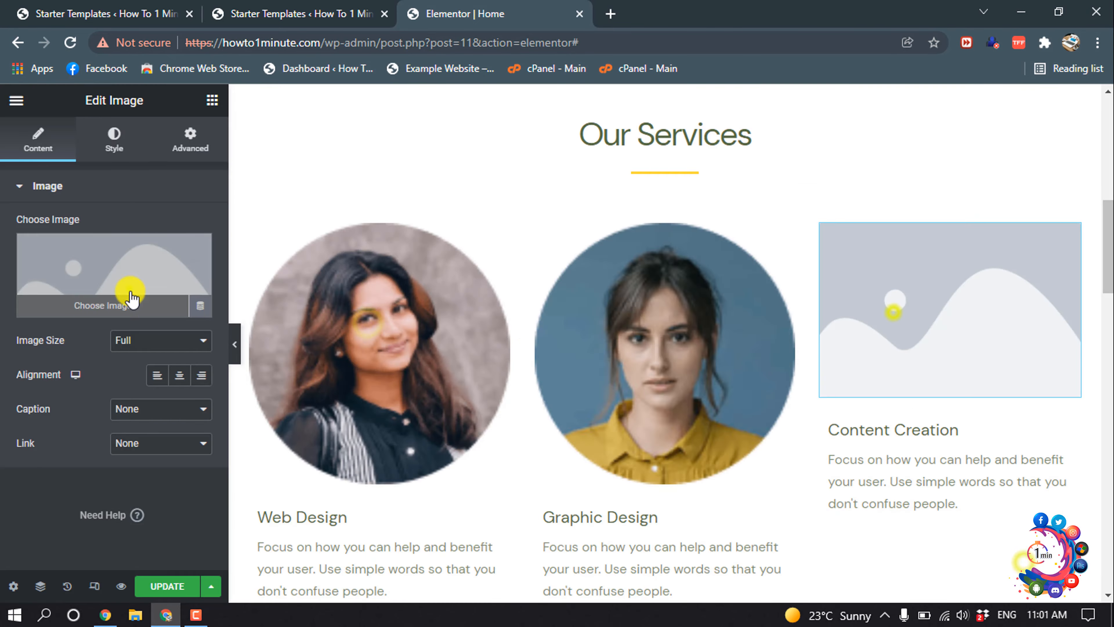
pyautogui.click(129, 288)
pyautogui.click(378, 428)
pyautogui.click(1029, 554)
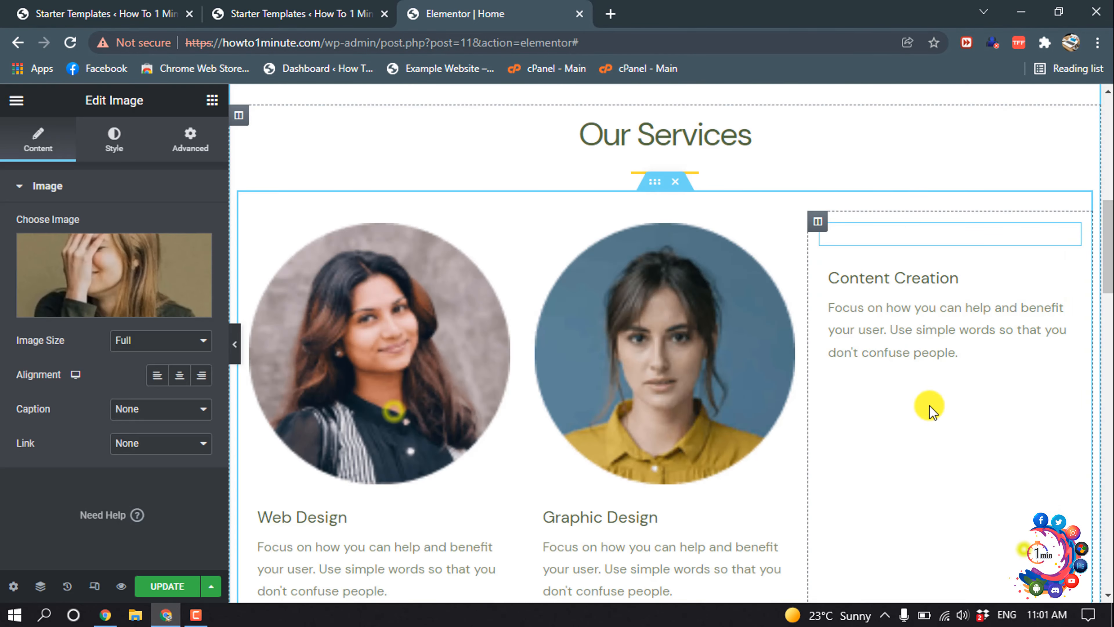
# Step: Preview the edited page in a new tab and check the Our Services photos
pyautogui.scroll(-15, 654, 414)
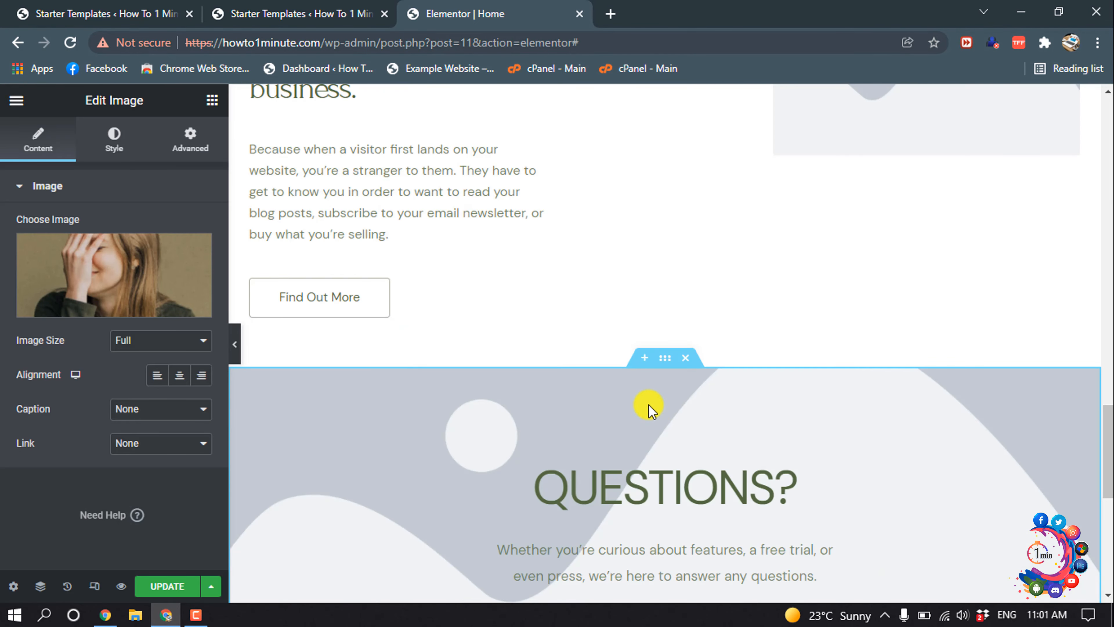
pyautogui.scroll(10, 651, 411)
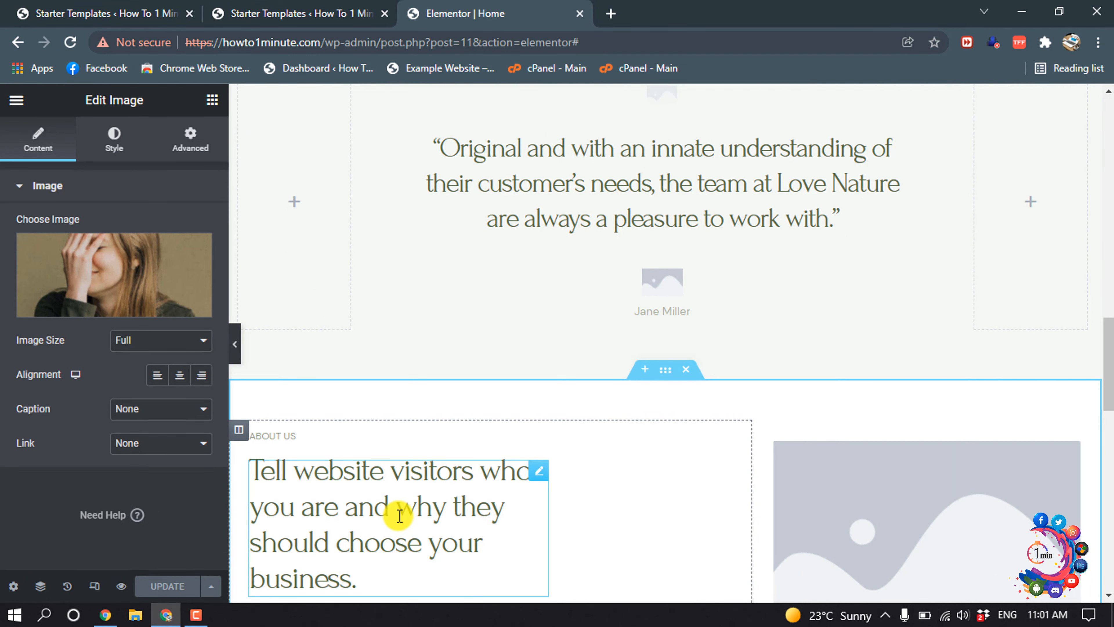
pyautogui.click(119, 587)
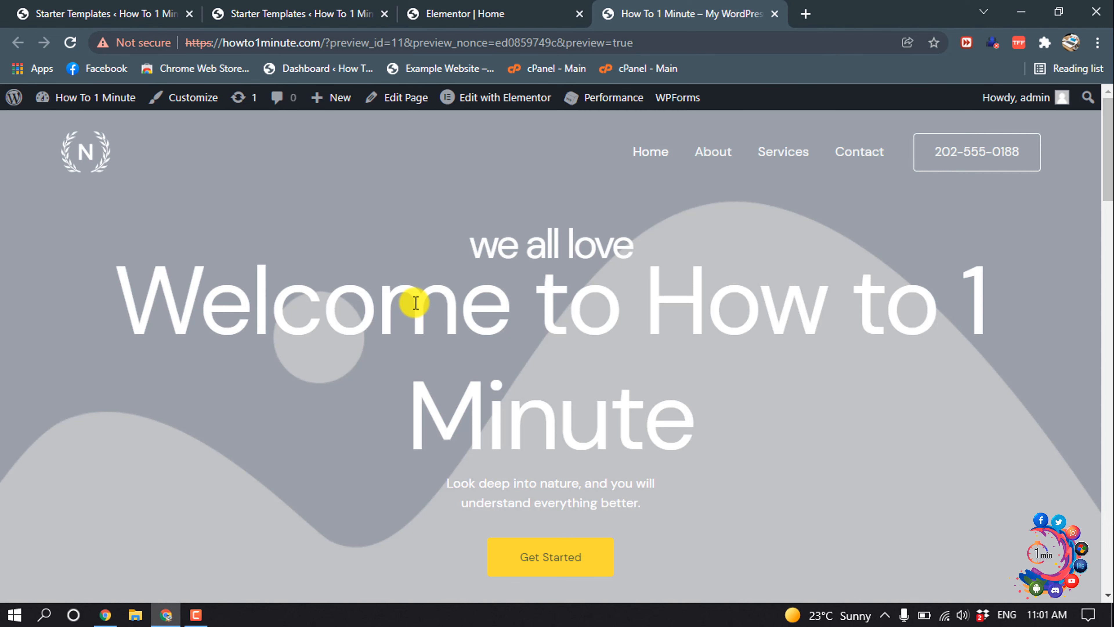
pyautogui.scroll(-10, 416, 303)
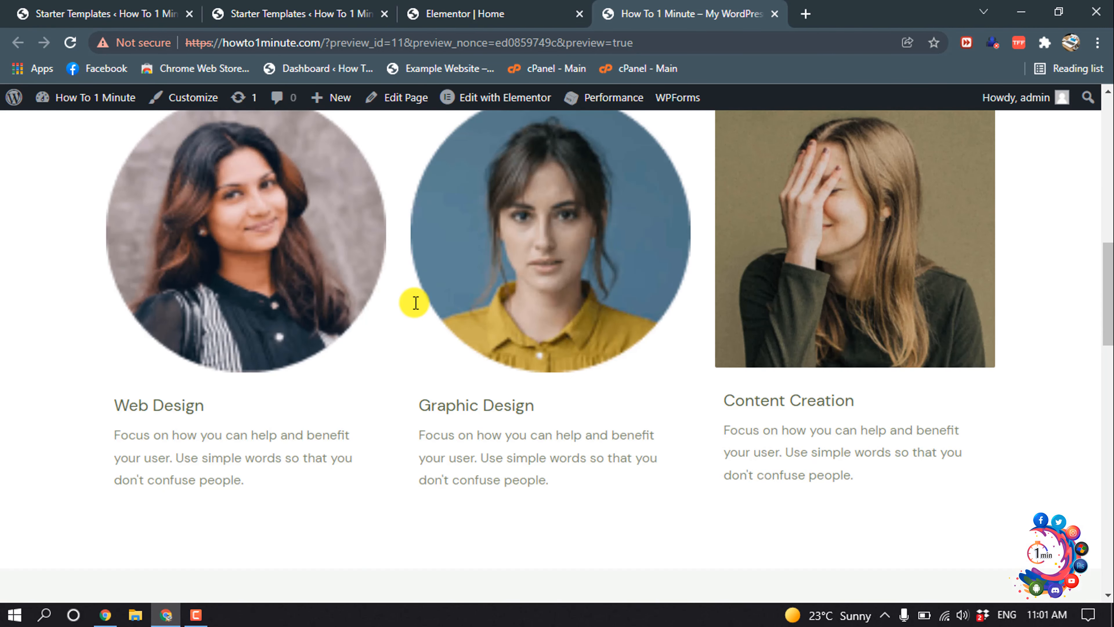
pyautogui.scroll(1, 415, 303)
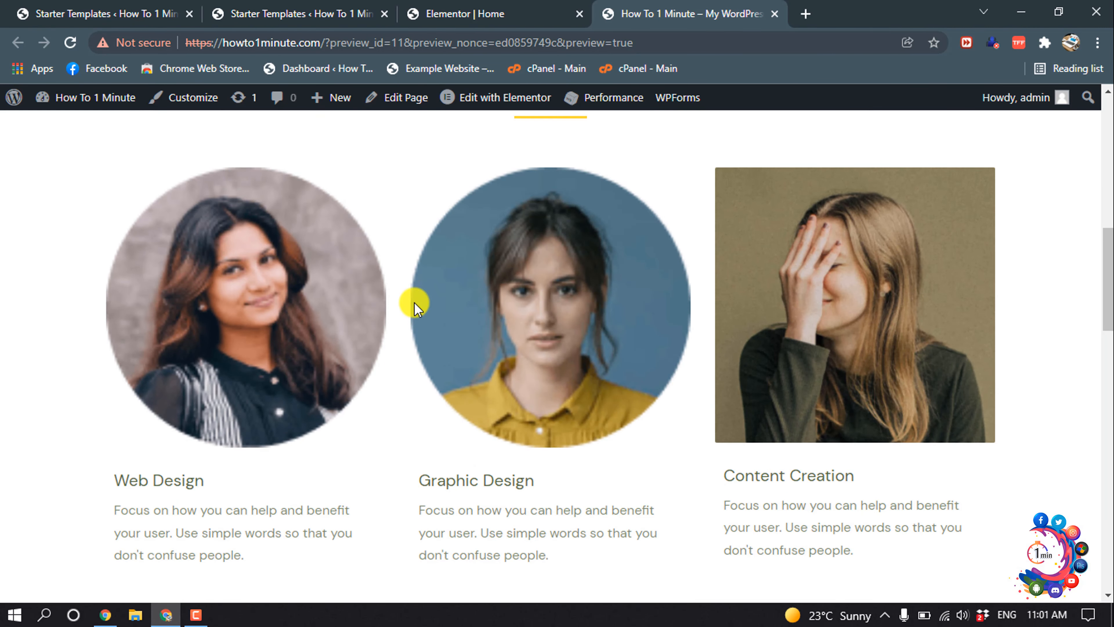